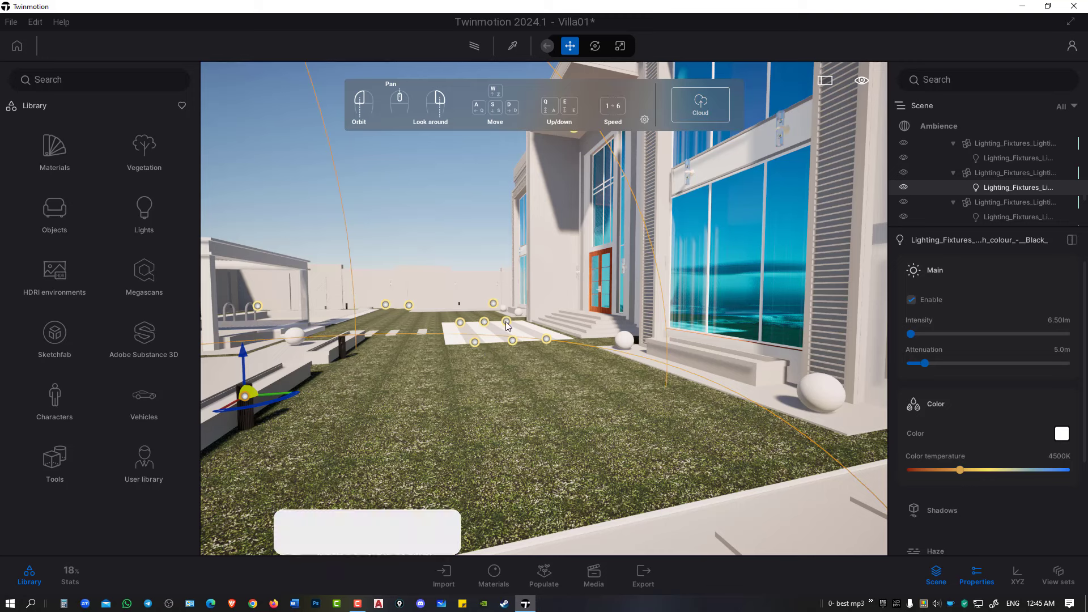
Change the Villa01 ambience's global illumination from Standard to Lumen in the Render settings
left_click(416, 208)
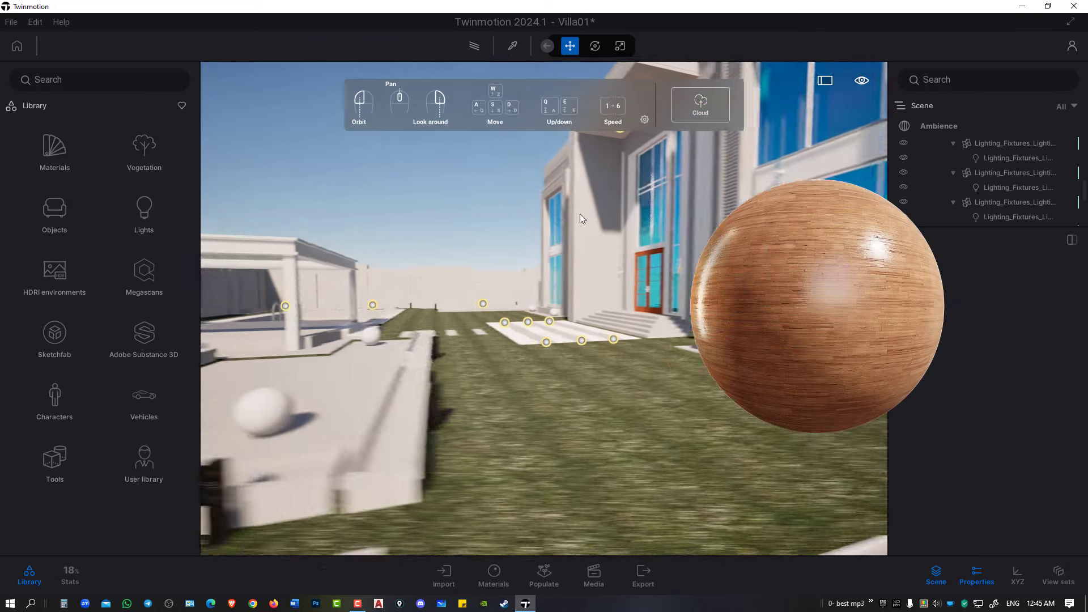
left_click(930, 127)
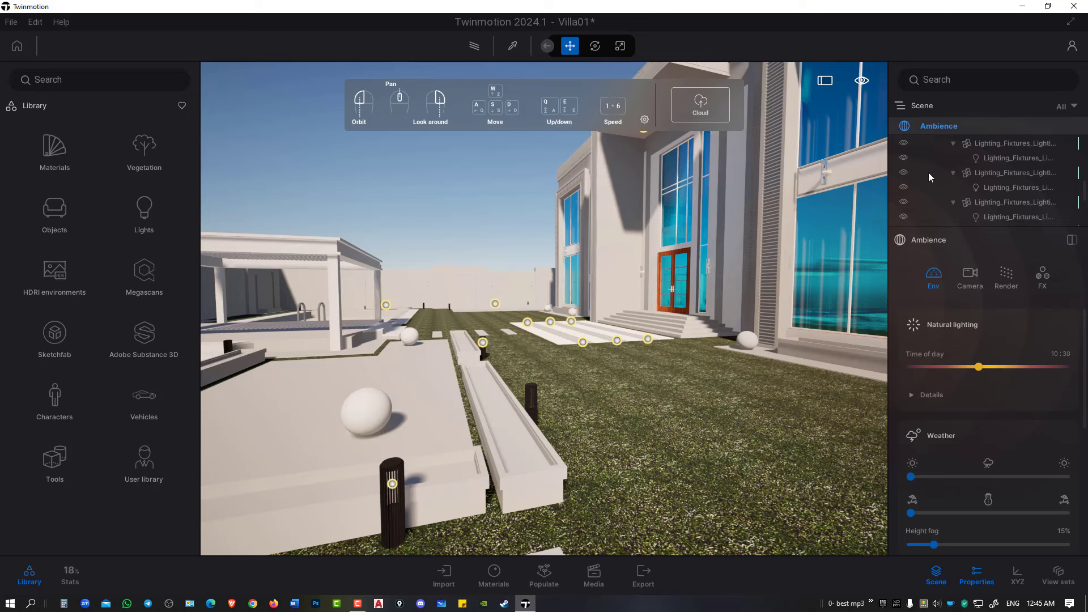
left_click(1004, 281)
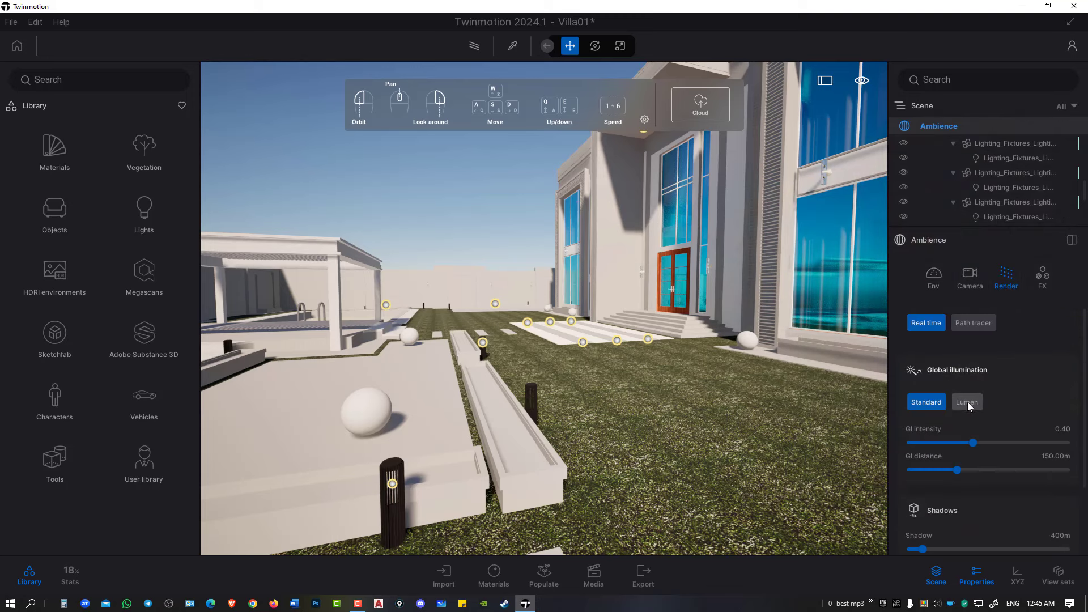
left_click(967, 403)
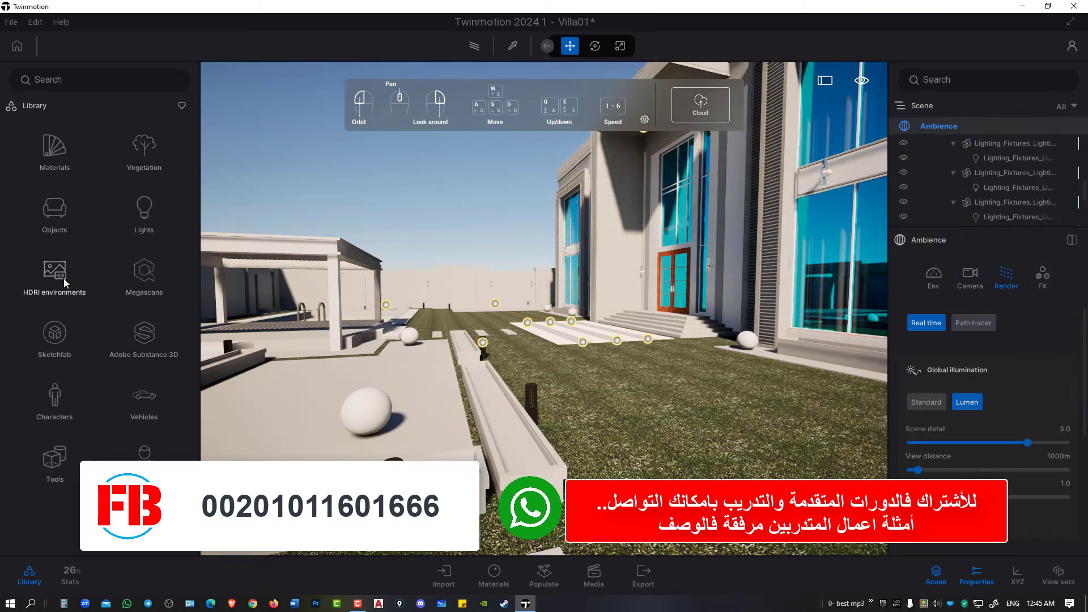
left_click(30, 577)
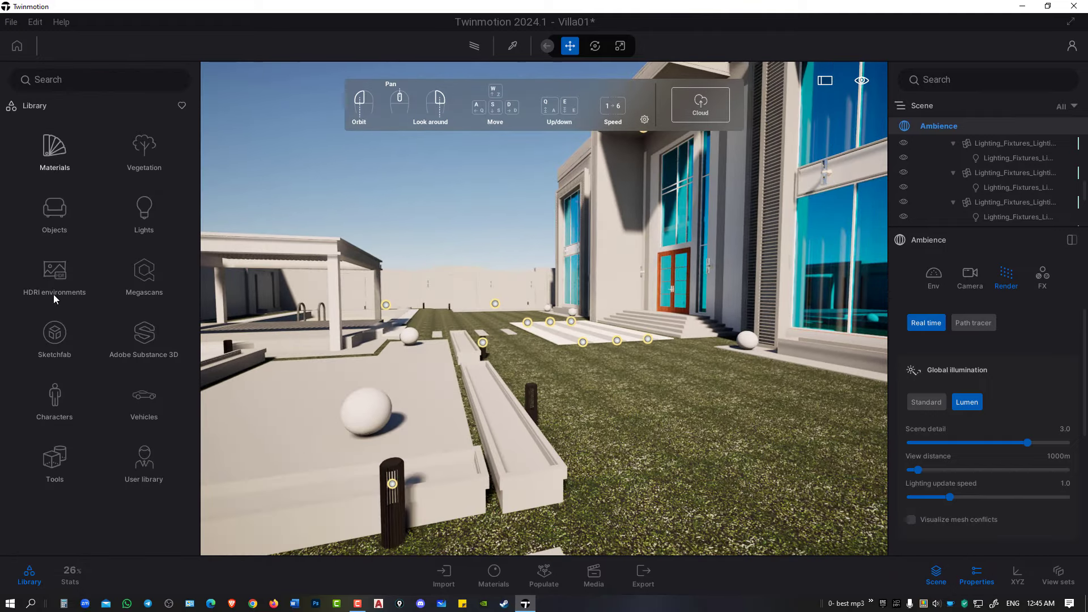
Light the scene with an outdoor HDRI sky and turn toward the villa's facade
left_click(63, 290)
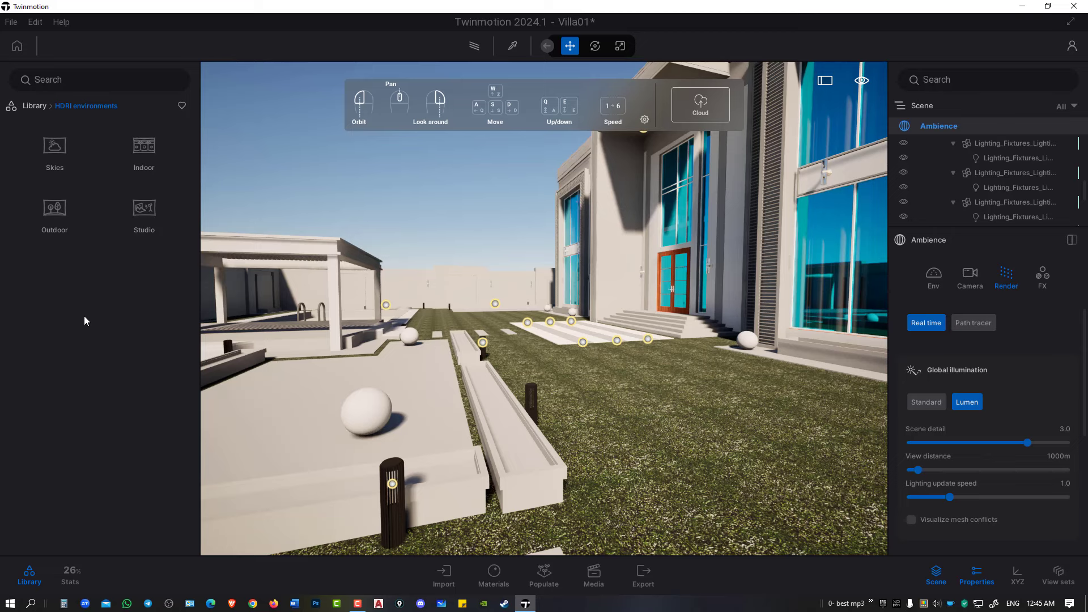
left_click(63, 222)
mouse_move(143, 140)
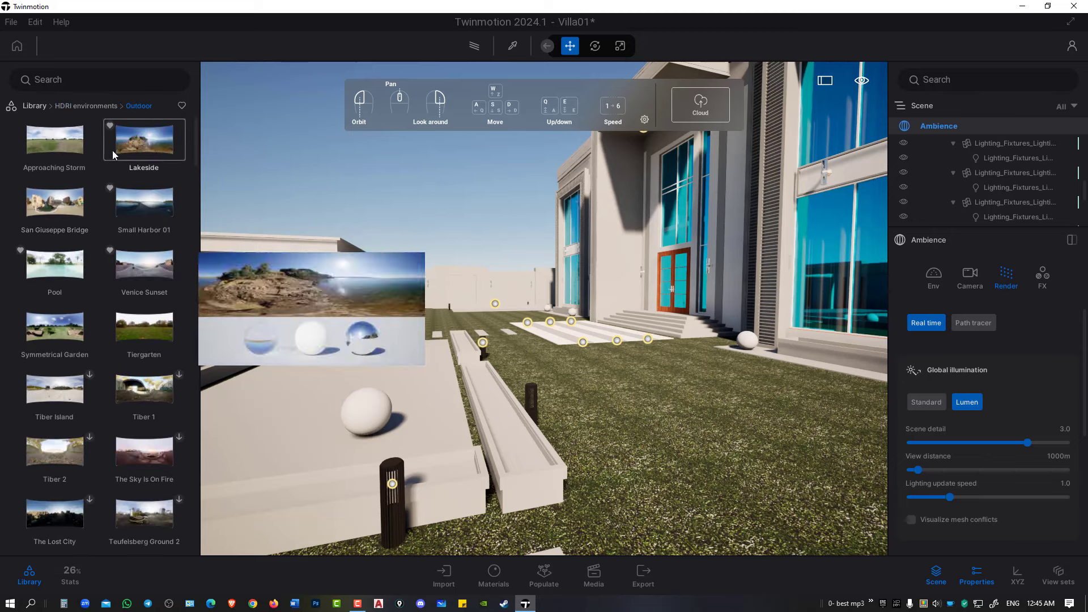
left_click_drag(61, 148, 434, 200)
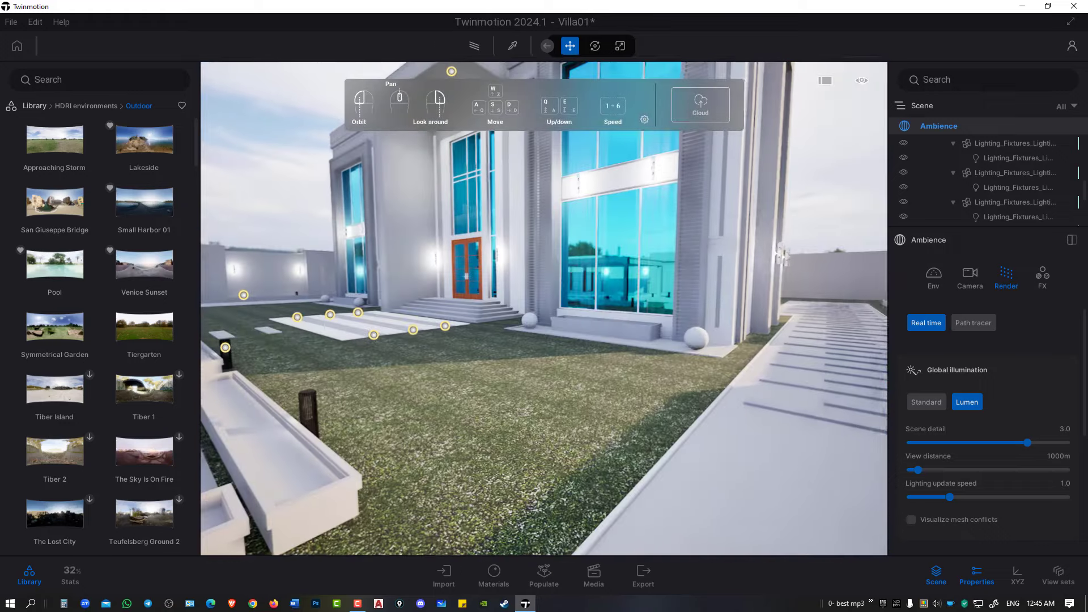
left_click_drag(485, 268, 318, 272)
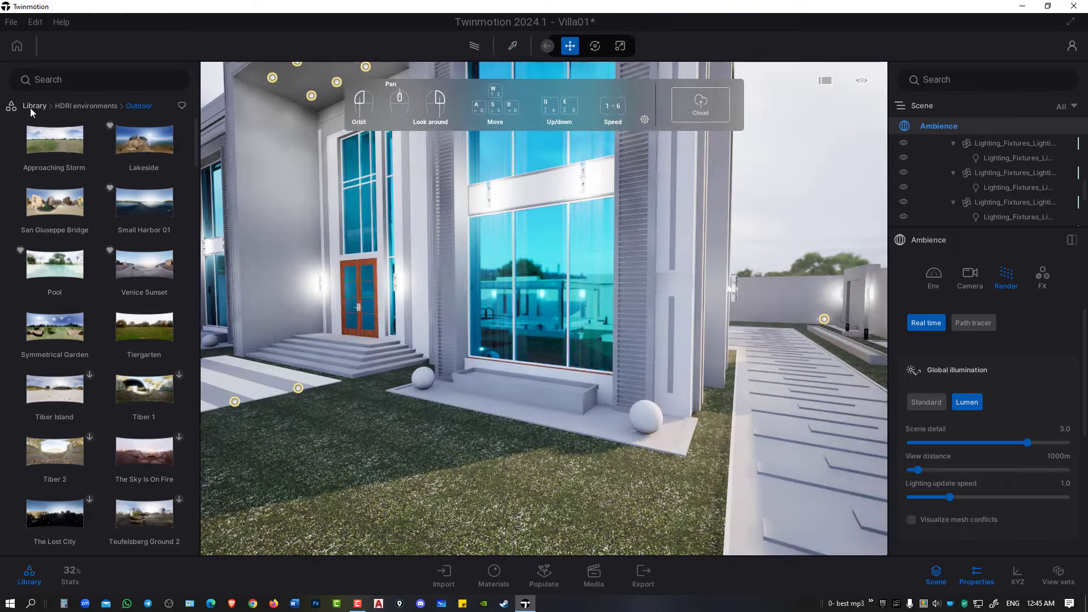
Apply the Reflective glass material to the villa's front window glass
left_click(34, 106)
left_click(49, 156)
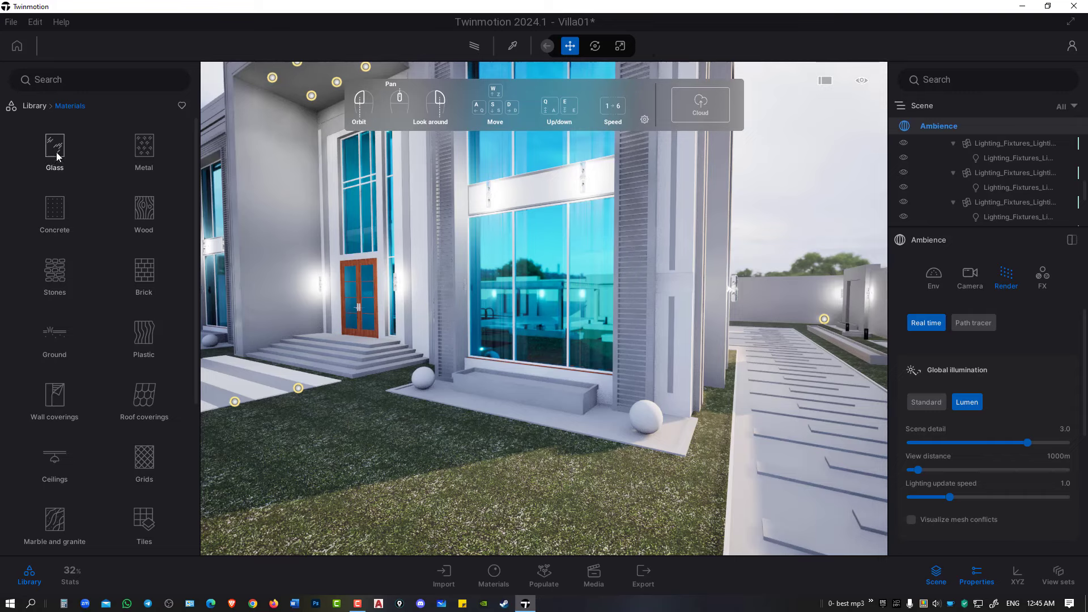
left_click(56, 152)
scroll(552, 262, "up", 5)
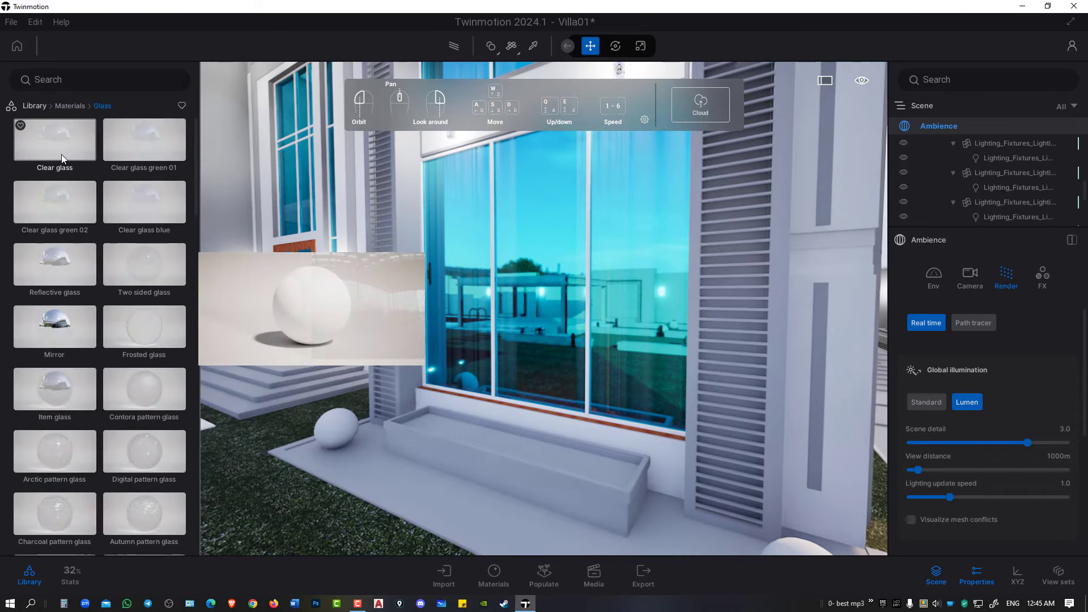
left_click_drag(60, 260, 567, 276)
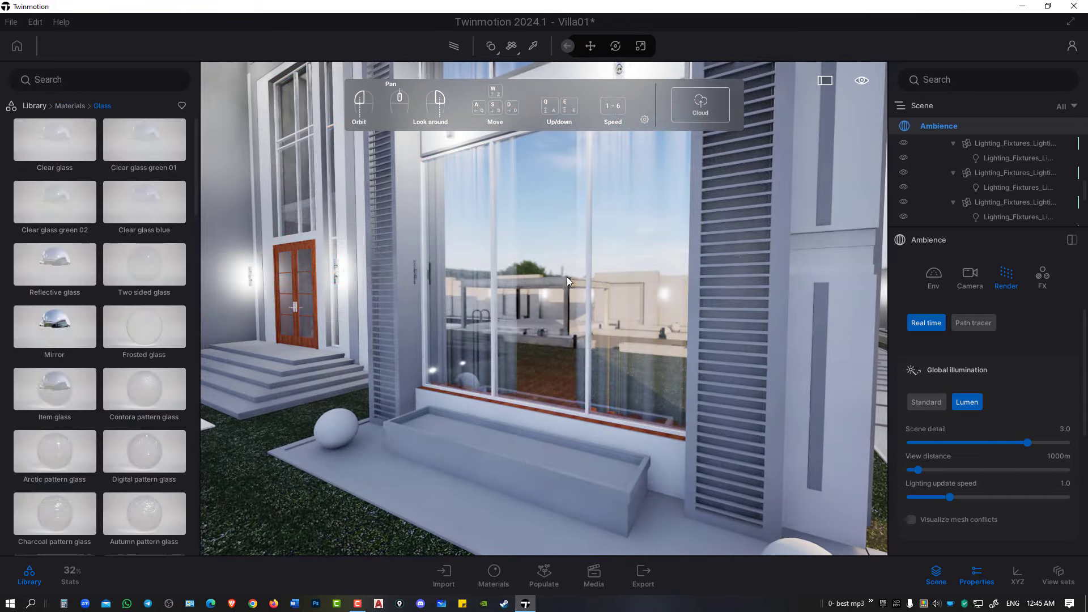
scroll(566, 274, "down", 5)
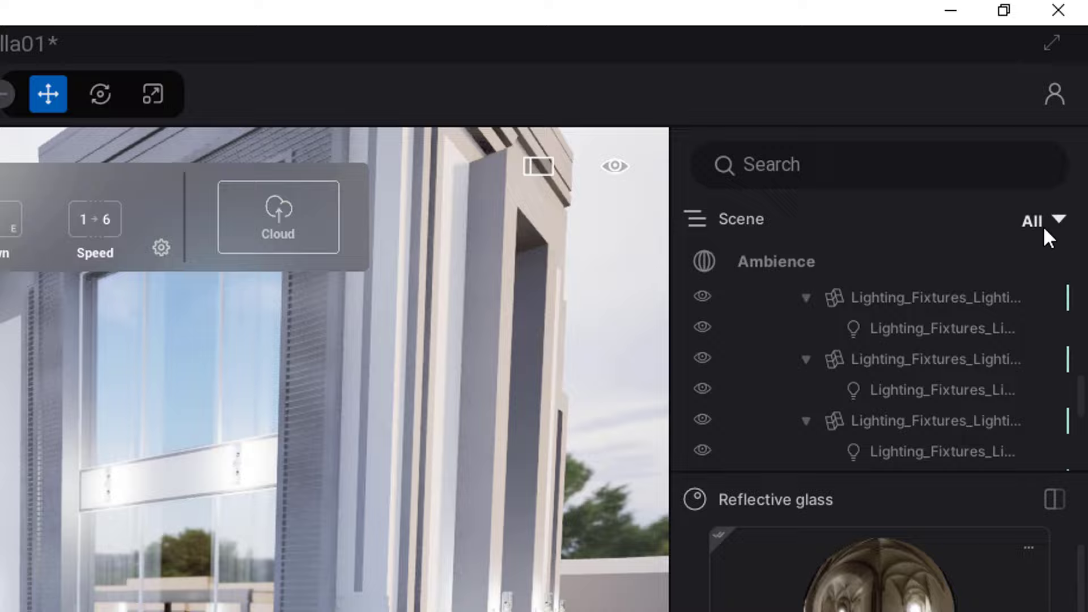
Filter the scene list to lights, select all the fixtures and disable them
left_click(1044, 227)
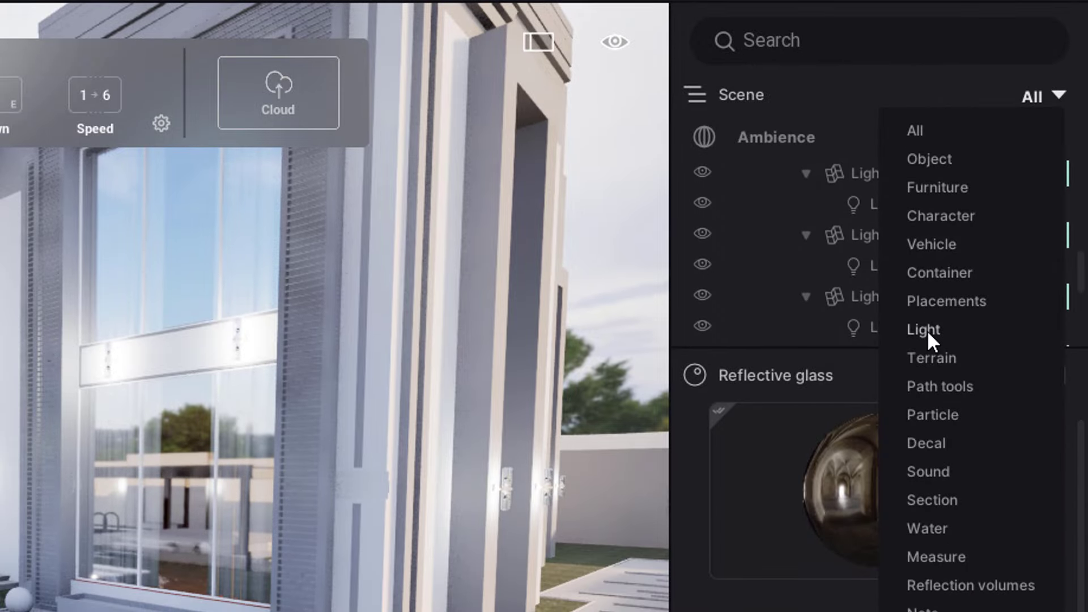
left_click(927, 330)
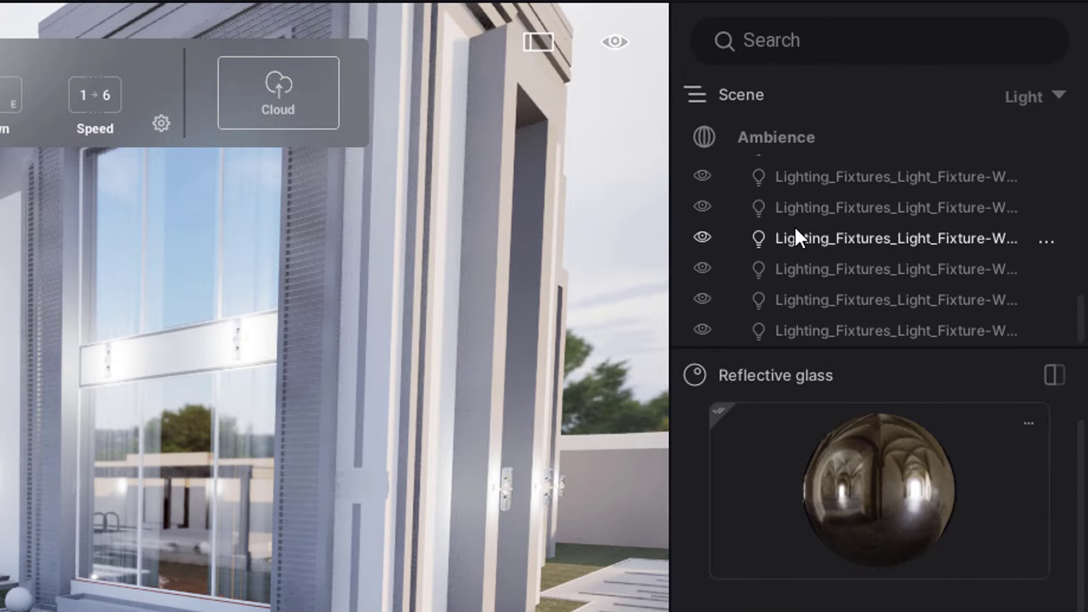
left_click(795, 229)
key("ctrl+a")
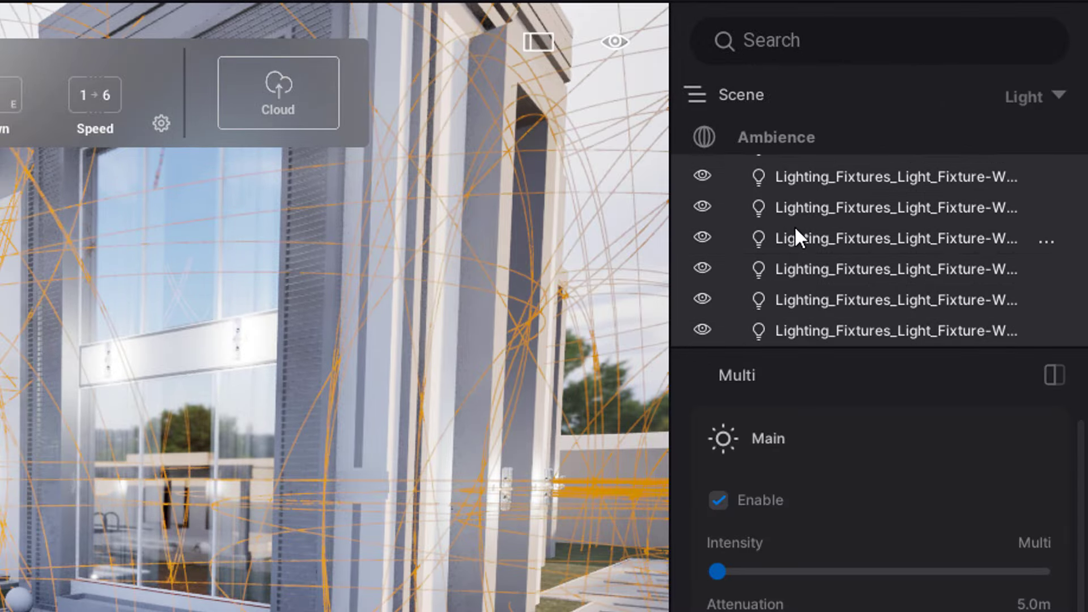
left_click(718, 500)
Reset the scene list filter to All and deselect the lighting fixtures
left_click(1021, 100)
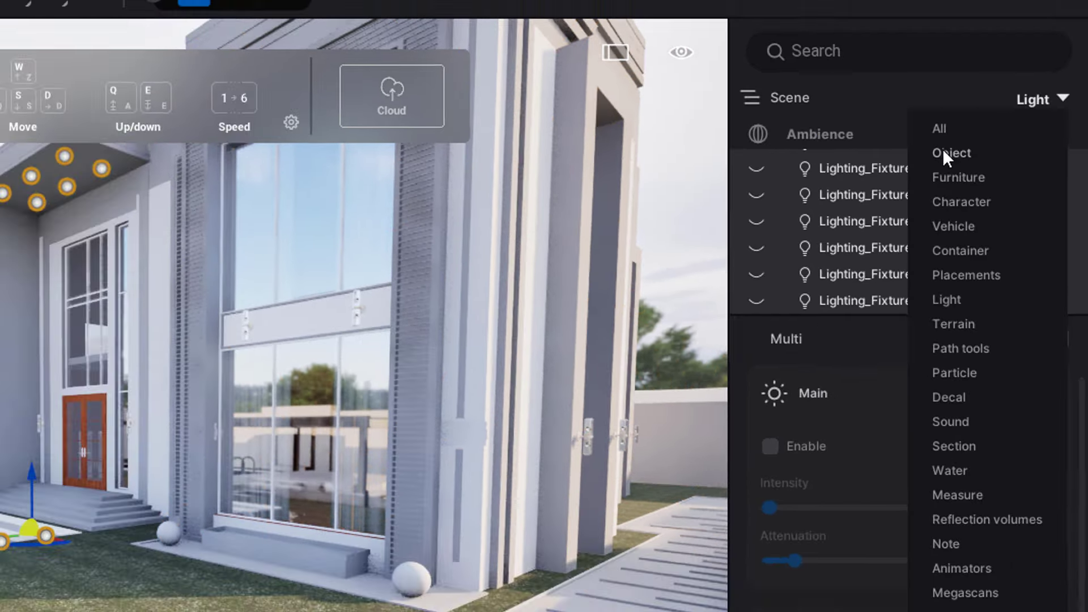
left_click(940, 125)
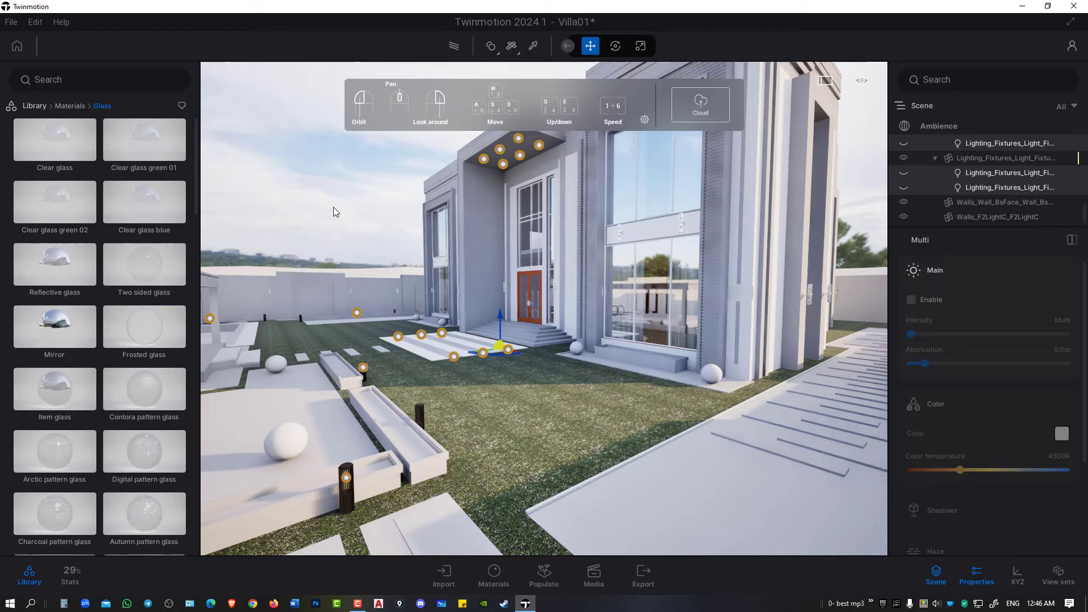
left_click(334, 211)
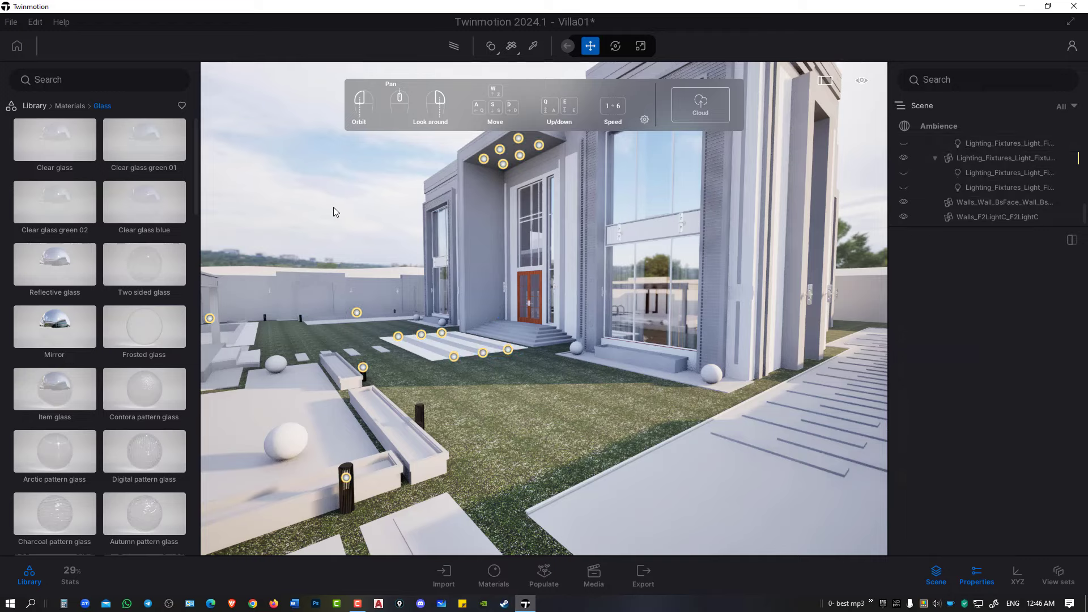
left_click_drag(379, 213, 431, 216)
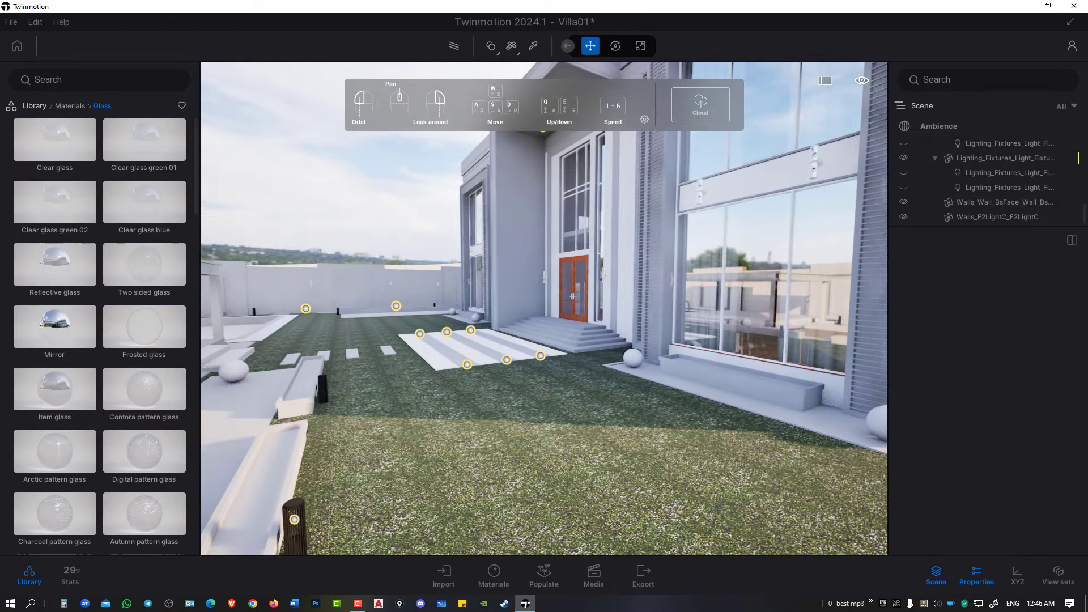
left_click(34, 106)
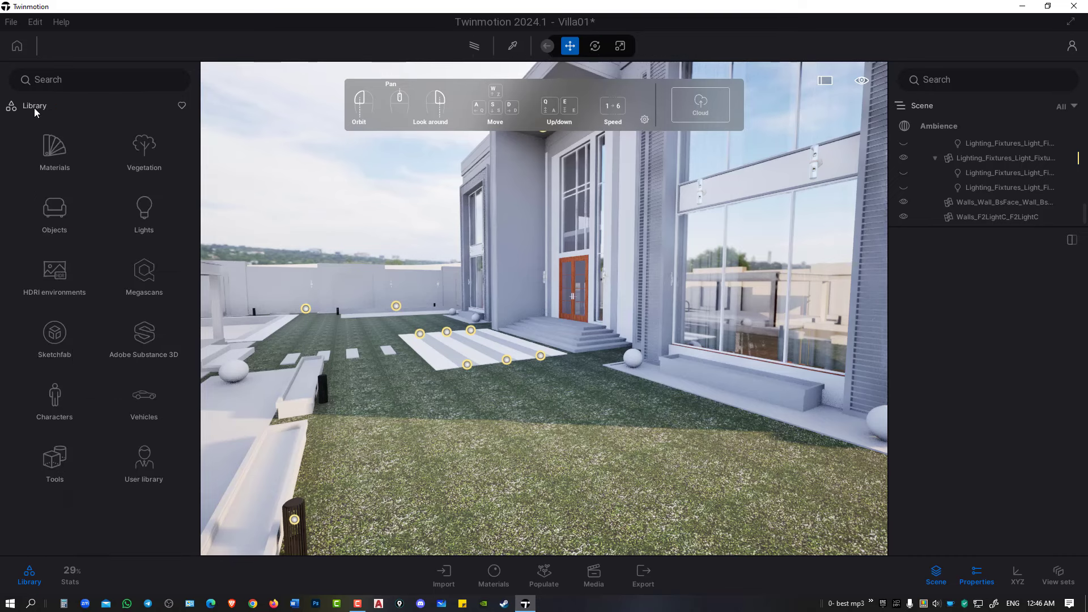
Move the view along the walkway so the lawn before the entrance is visible
left_click(56, 223)
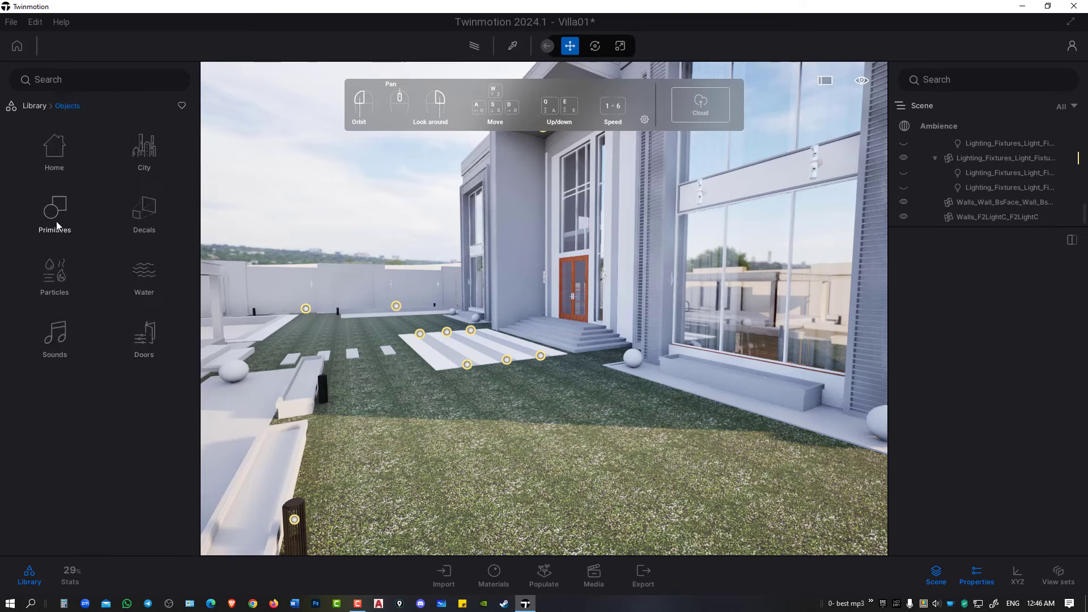
left_click(40, 107)
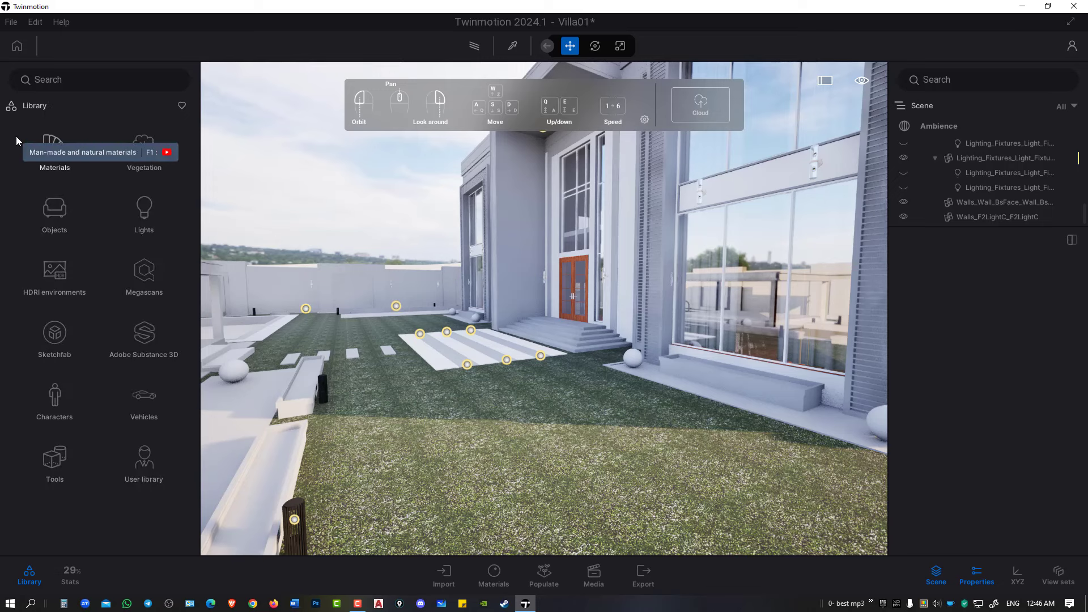
mouse_move(733, 393)
left_mouse_down()
mouse_move(623, 391)
mouse_move(705, 379)
left_mouse_up()
left_click_drag(609, 369, 527, 369)
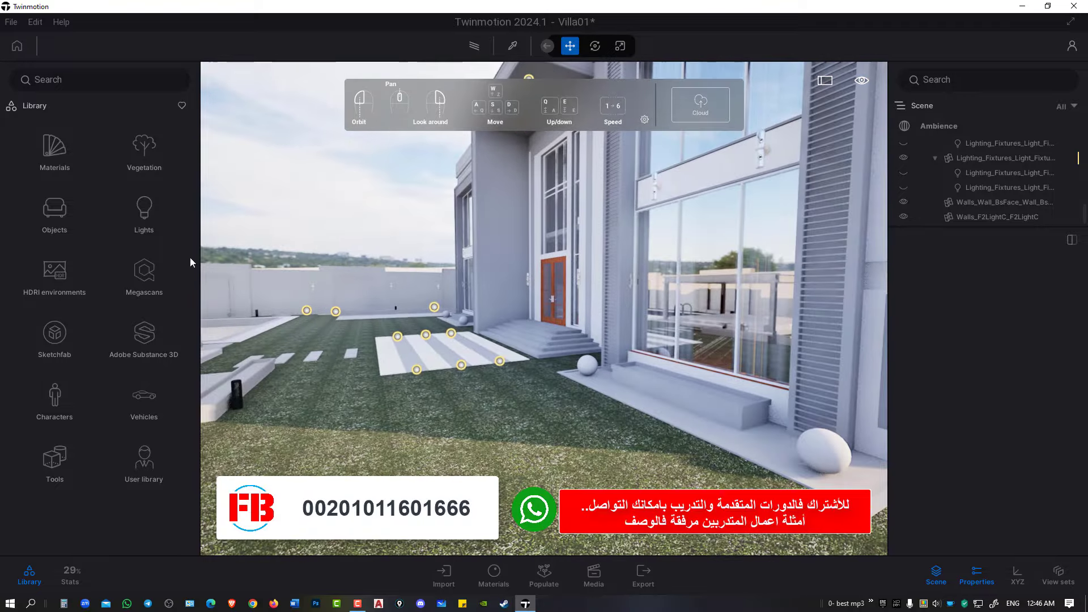
Place a Box 1m primitive on the lawn and orbit to face it
left_click(51, 215)
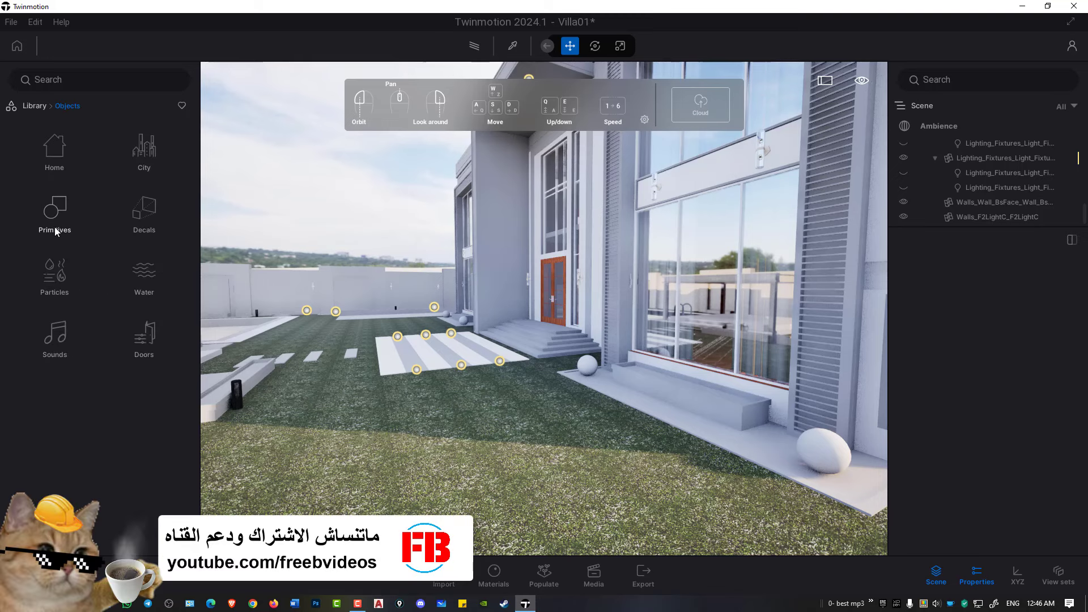
left_click(54, 227)
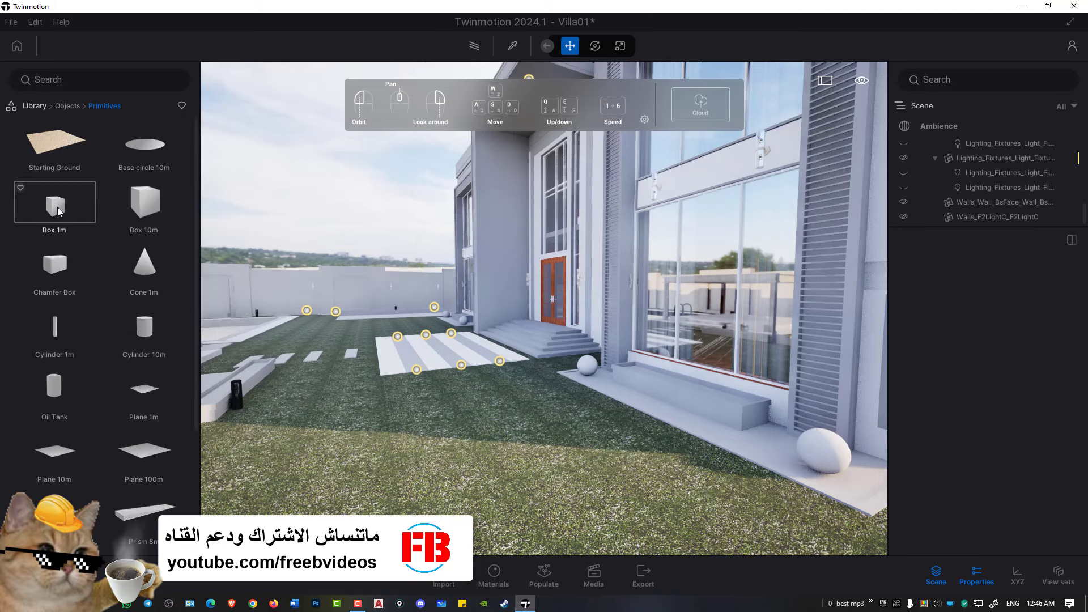
mouse_move(50, 209)
left_mouse_down()
mouse_move(442, 416)
mouse_move(616, 397)
left_mouse_up()
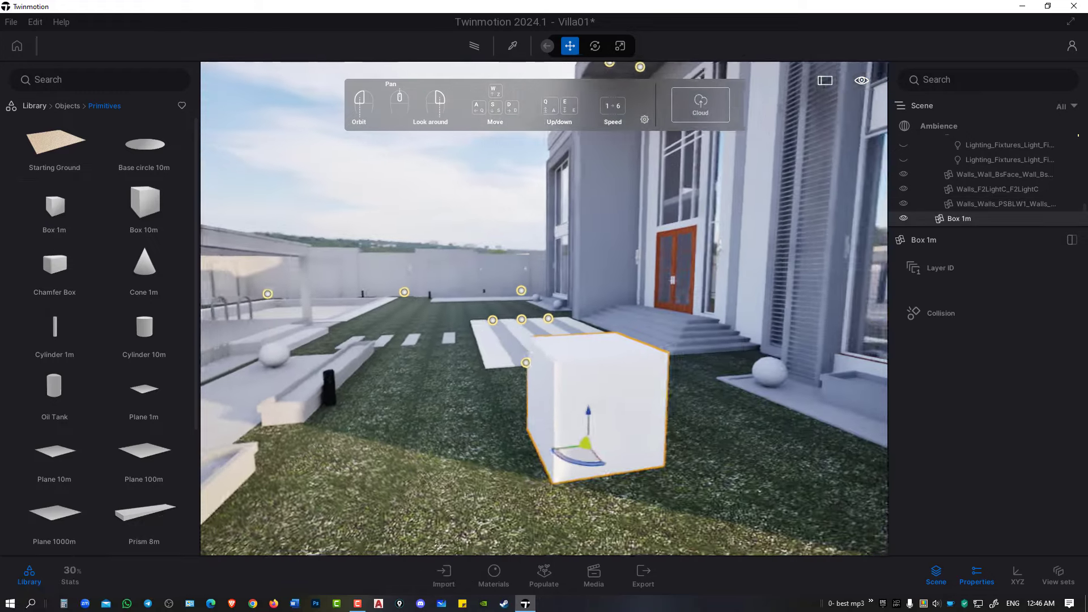
scroll(637, 358, "up", 3)
scroll(637, 359, "up", 3)
scroll(637, 358, "up", 3)
scroll(637, 359, "up", 3)
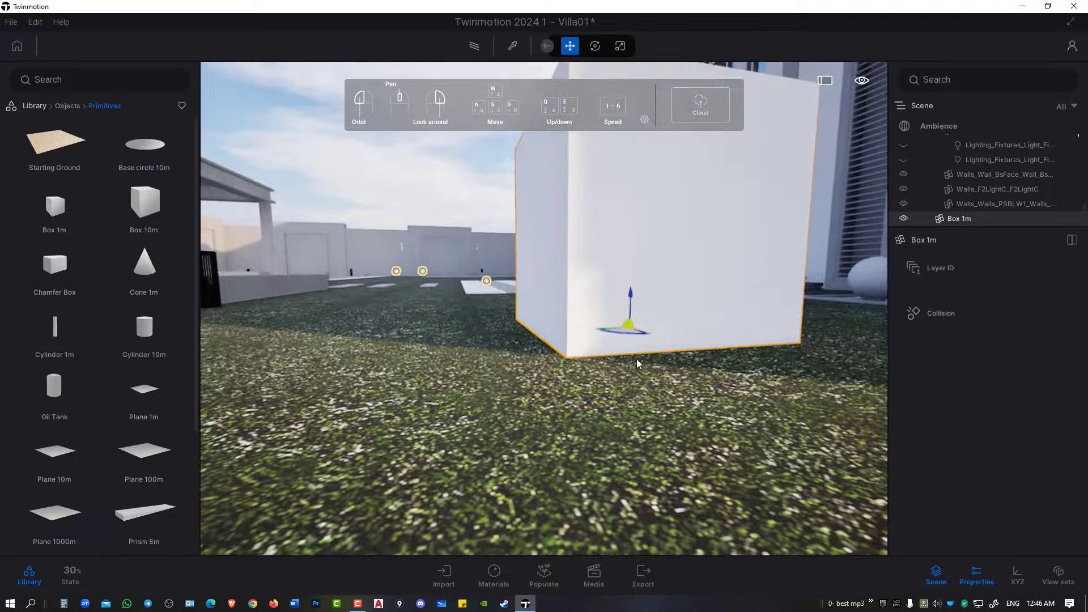
mouse_move(637, 359)
left_mouse_down()
mouse_move(525, 362)
mouse_move(515, 379)
mouse_move(697, 343)
mouse_move(604, 284)
left_mouse_up()
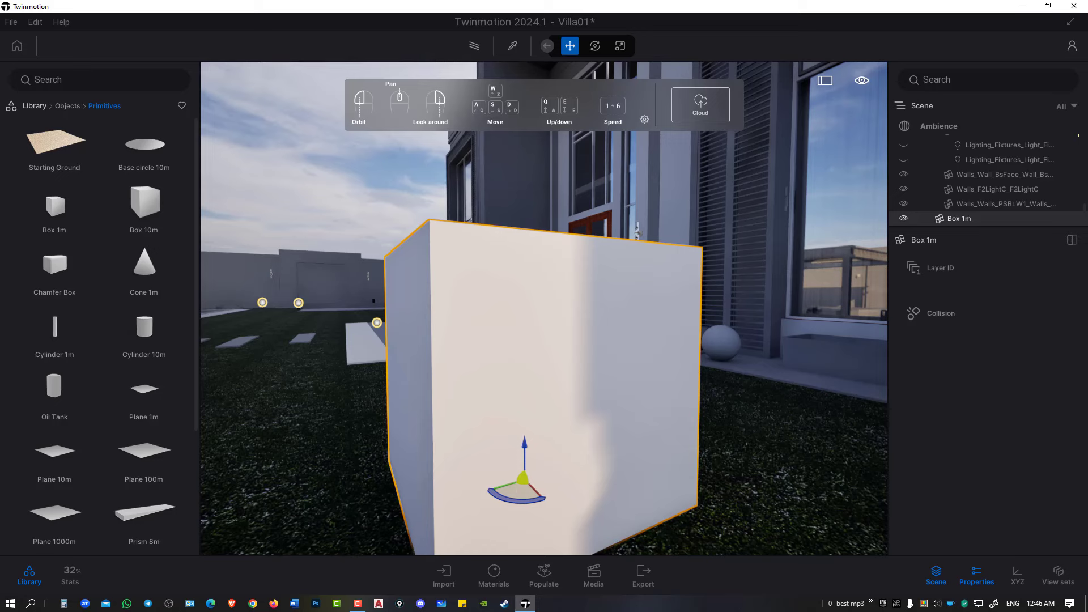
Create a new standard material and rename it wood-test
left_click(489, 572)
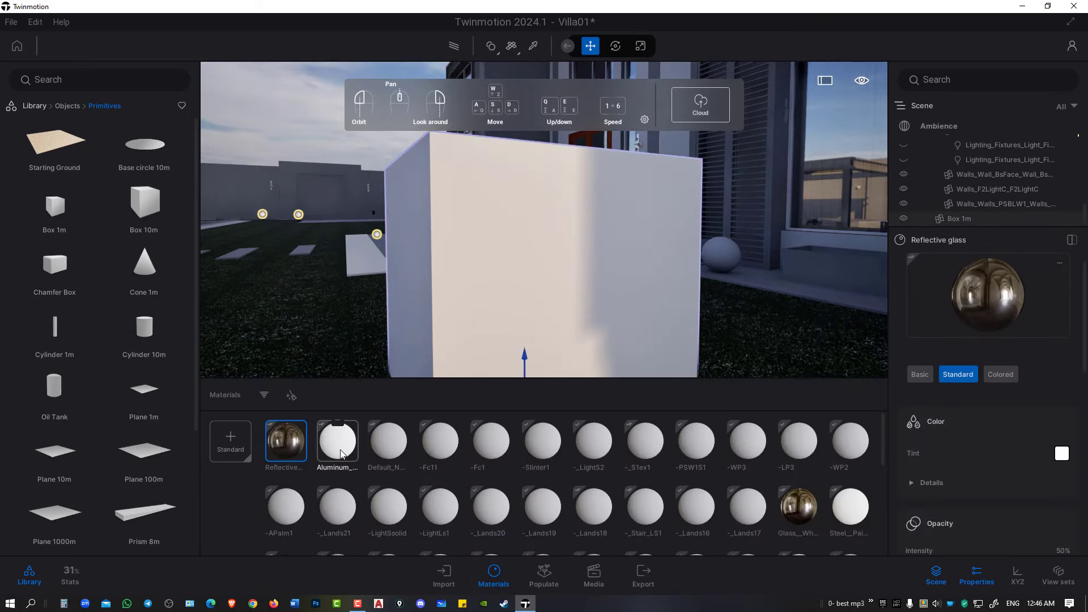
left_click(233, 442)
mouse_move(285, 440)
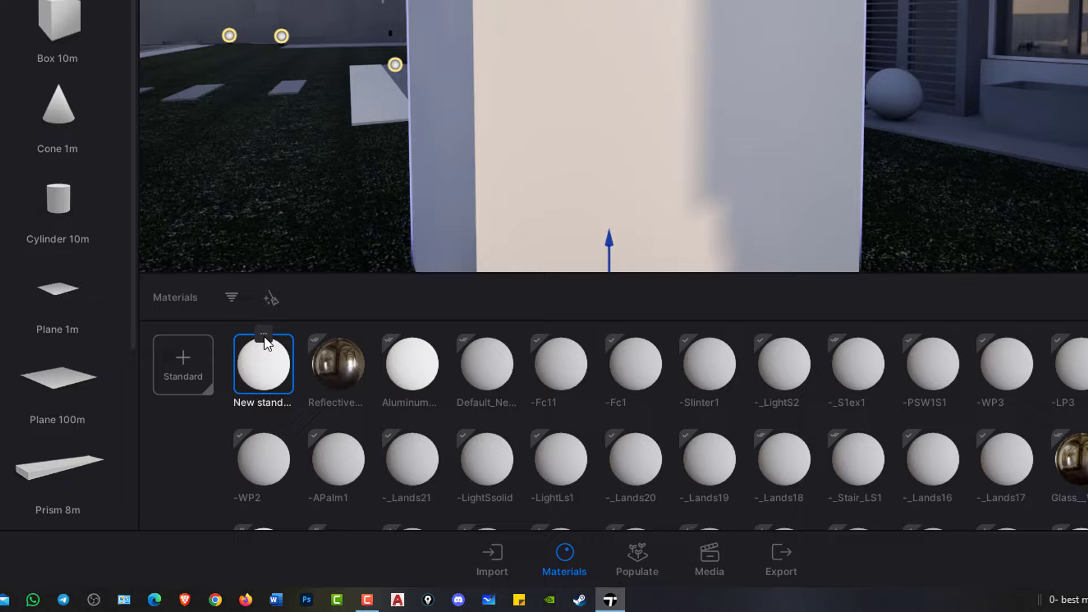
left_click(286, 422)
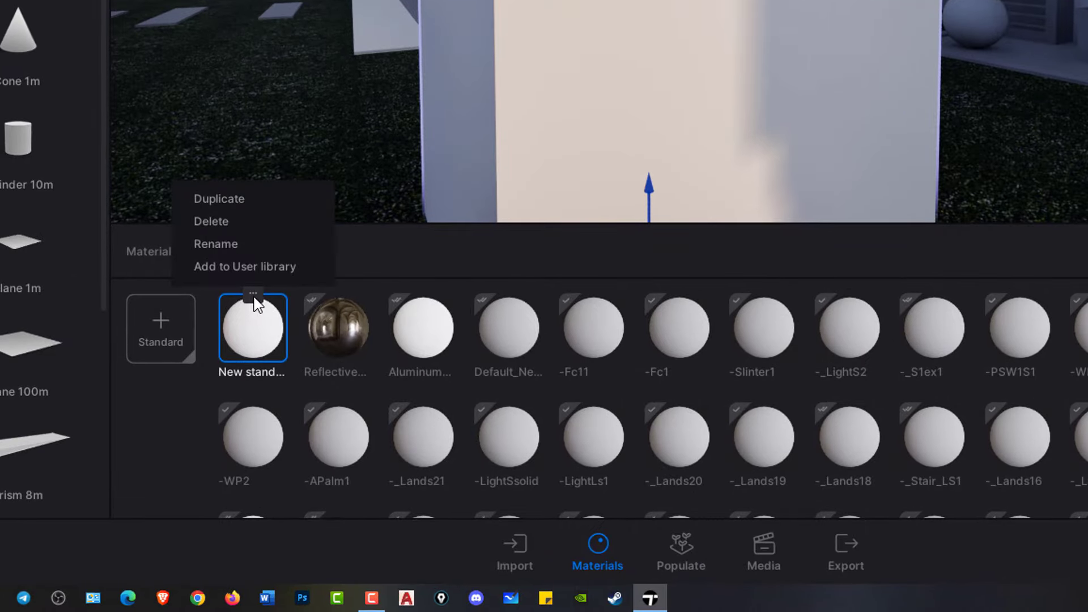
left_click(231, 249)
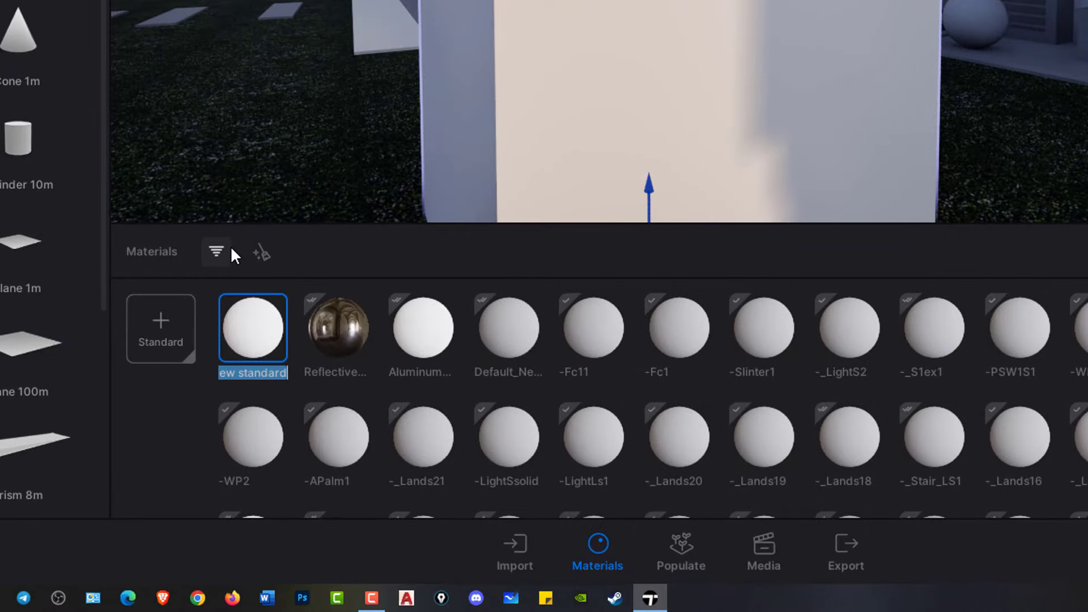
type("wood-t")
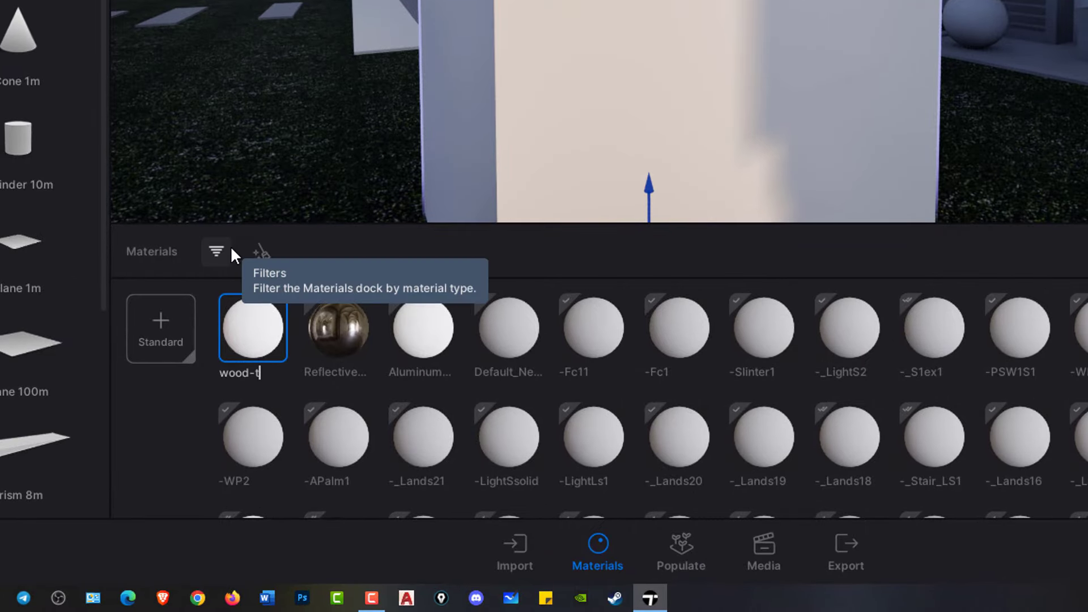
type("est")
key("Return")
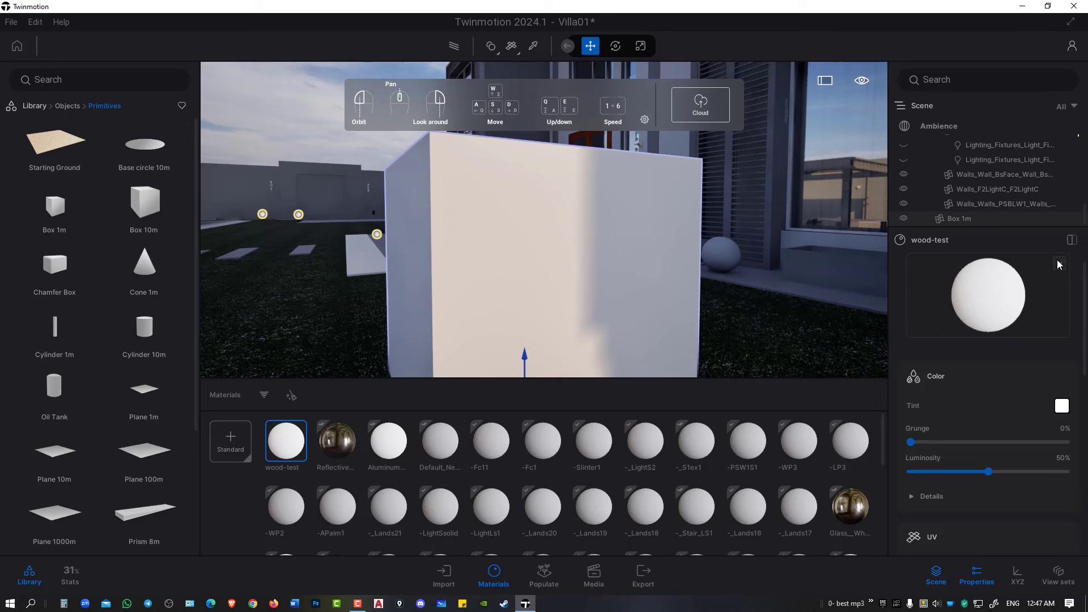
left_click(285, 421)
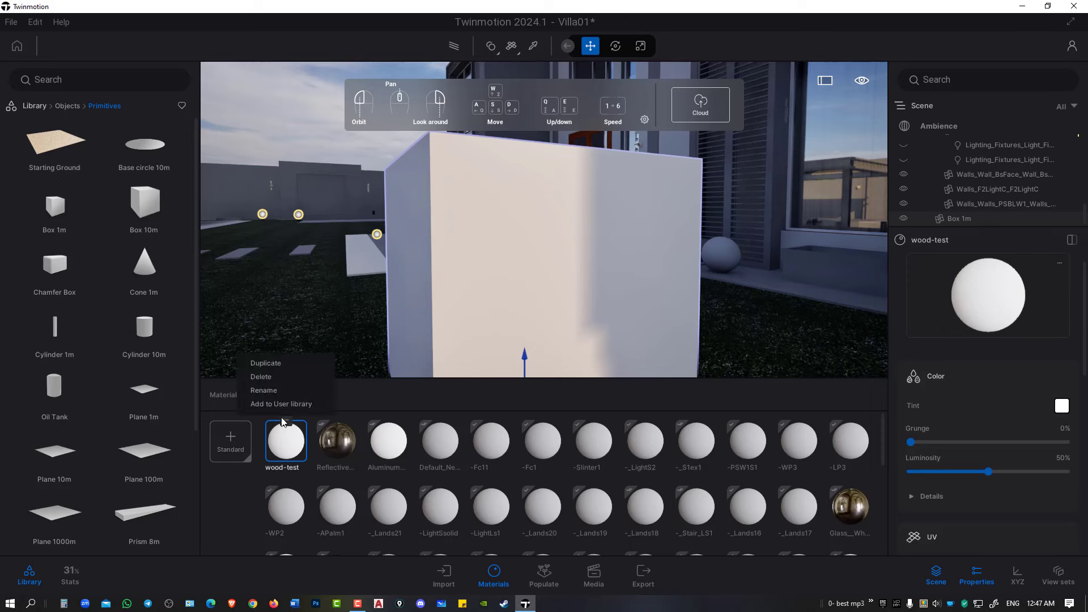
Add new category folders to the User library
left_click(36, 108)
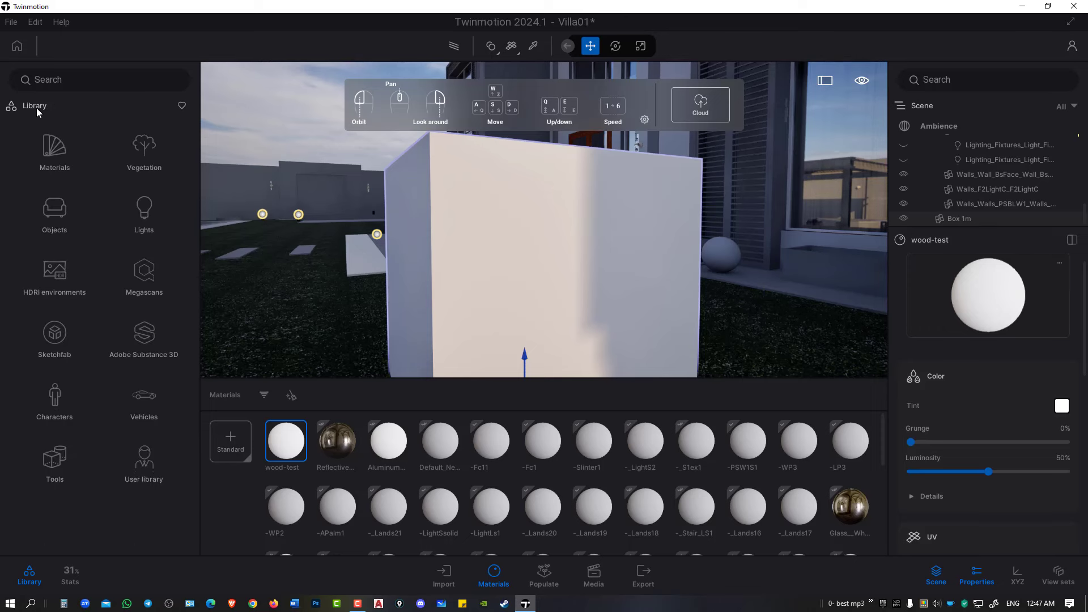
left_click(148, 470)
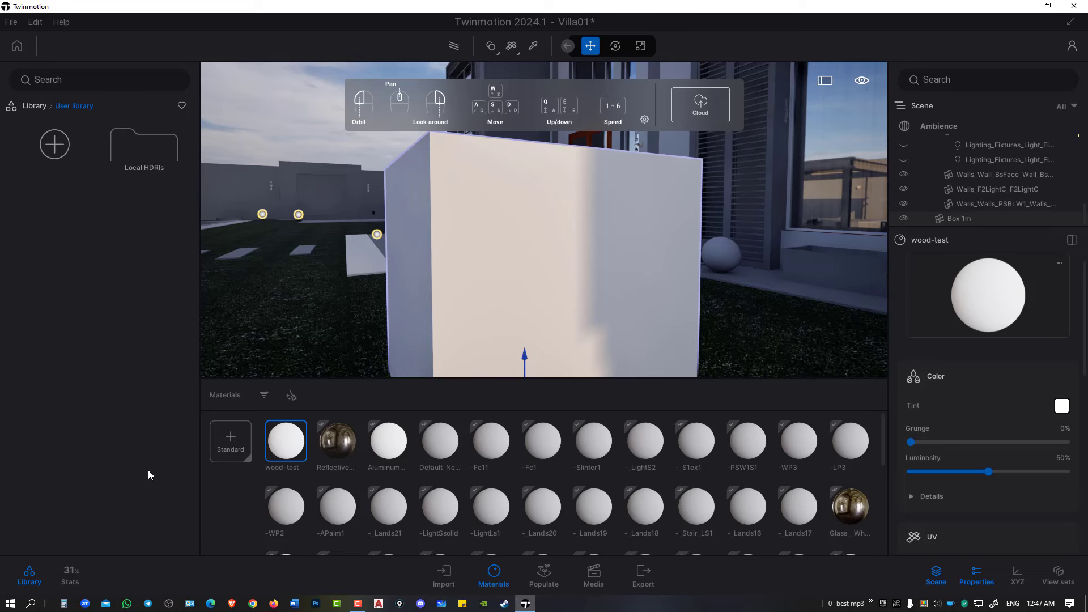
left_click(54, 148)
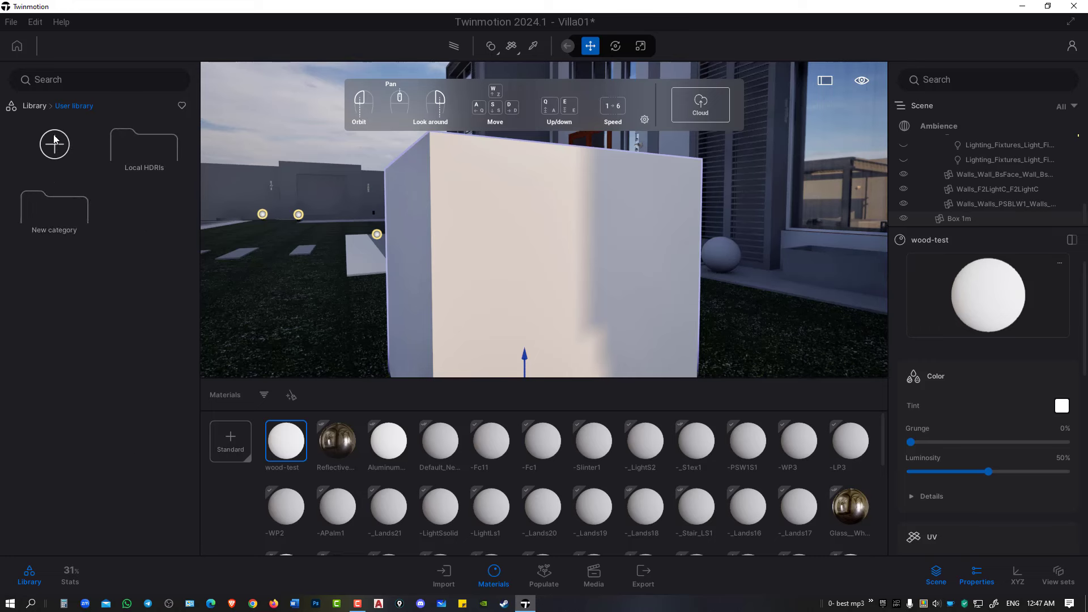
left_click(54, 152)
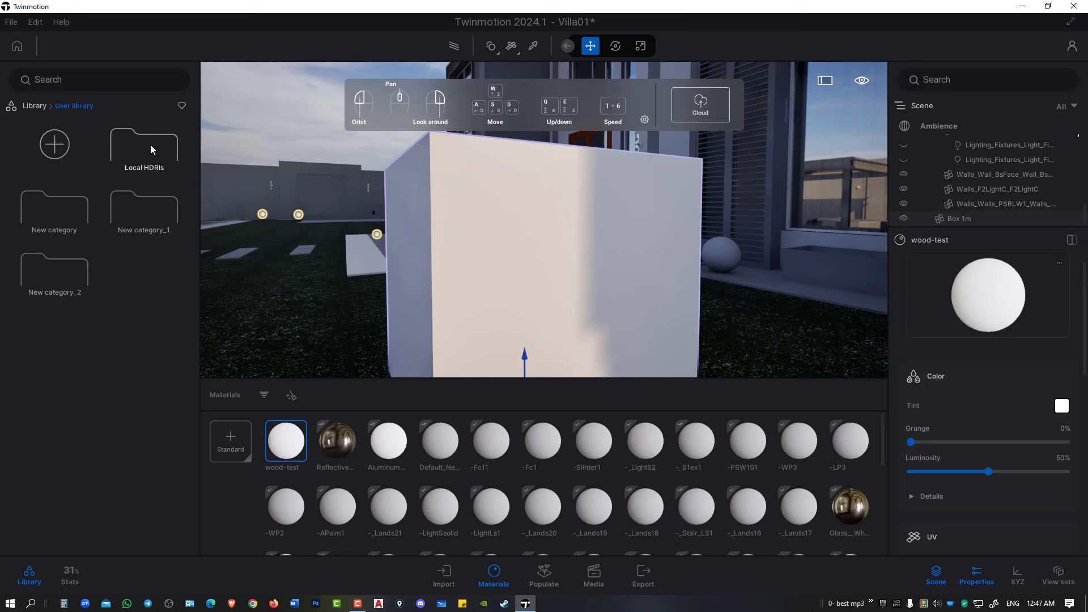
Expand and collapse wood-test's Color details to inspect its texture options
left_click(35, 105)
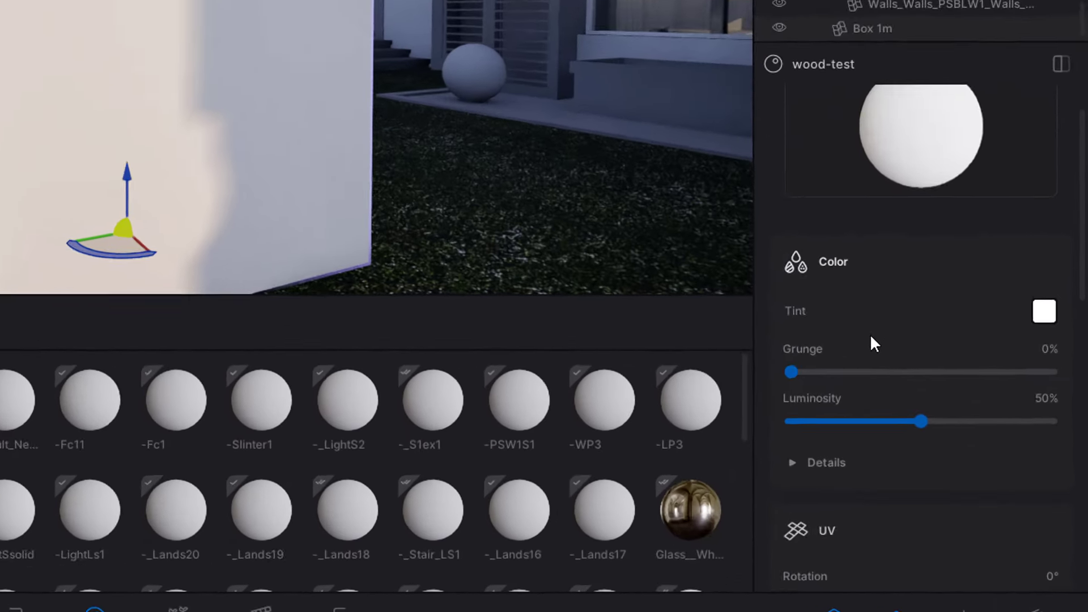
scroll(844, 315, "down", 2)
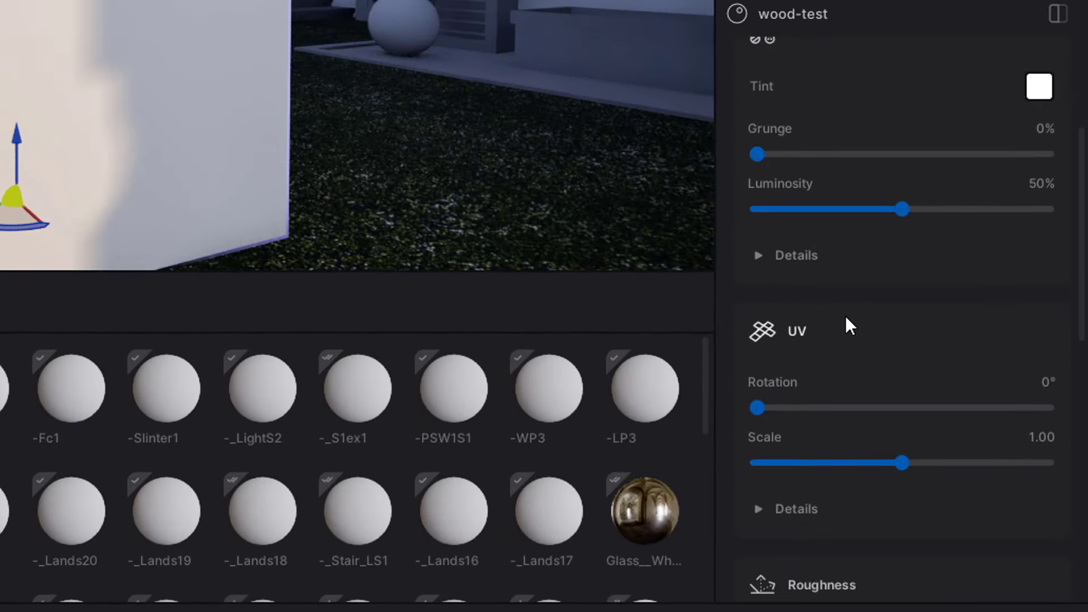
left_click(829, 267)
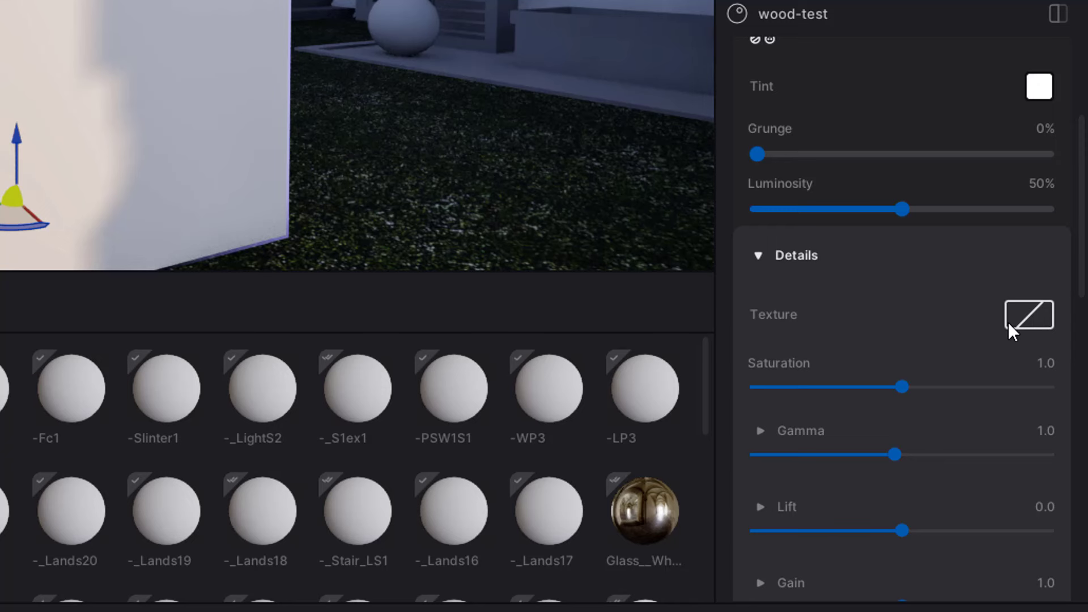
left_click(785, 261)
Inspect wood-test's Emissive settings and details further down the properties
scroll(808, 294, "down", 5)
scroll(808, 295, "down", 5)
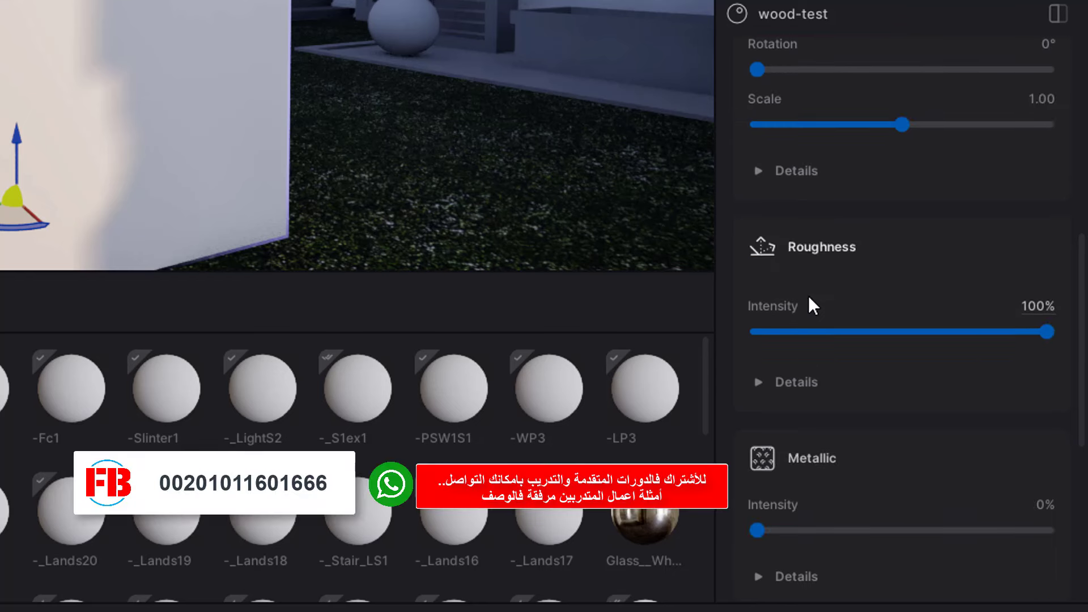
scroll(804, 333, "down", 1)
scroll(781, 349, "down", 2)
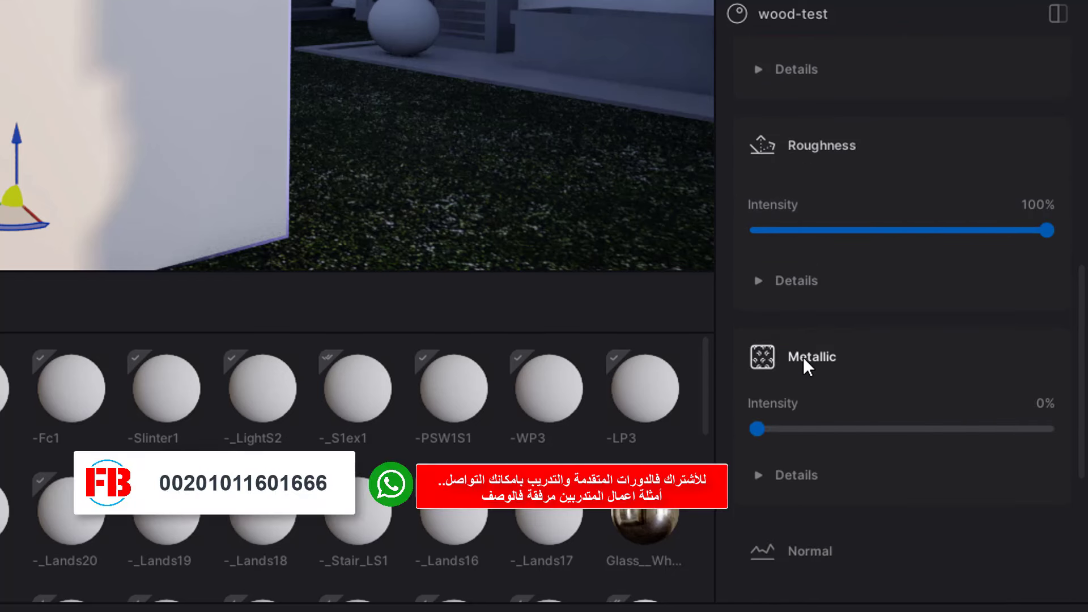
scroll(804, 358, "down", 4)
scroll(804, 359, "down", 2)
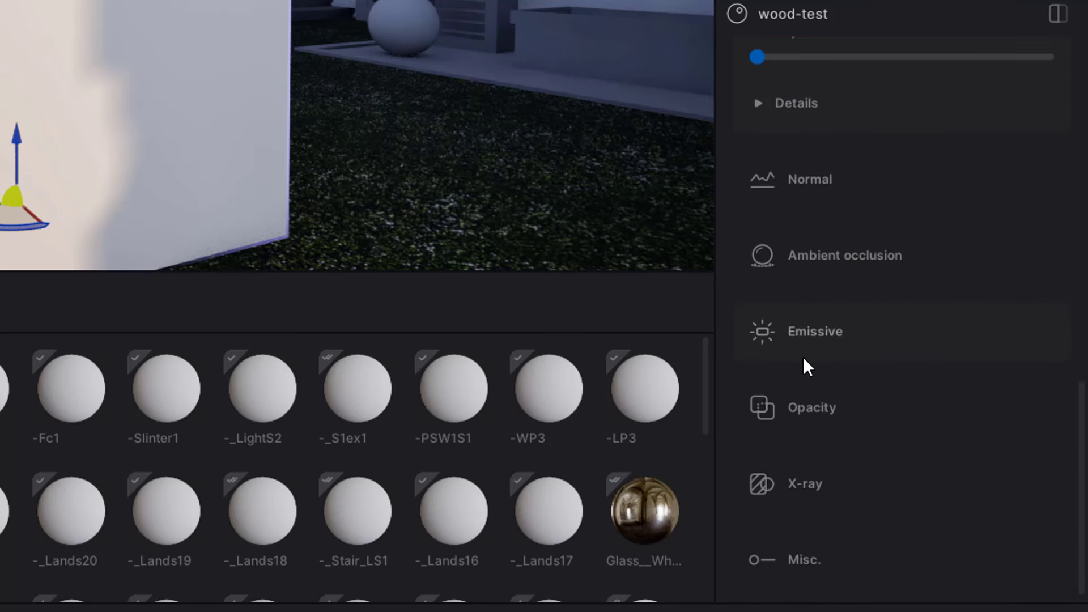
left_click(818, 337)
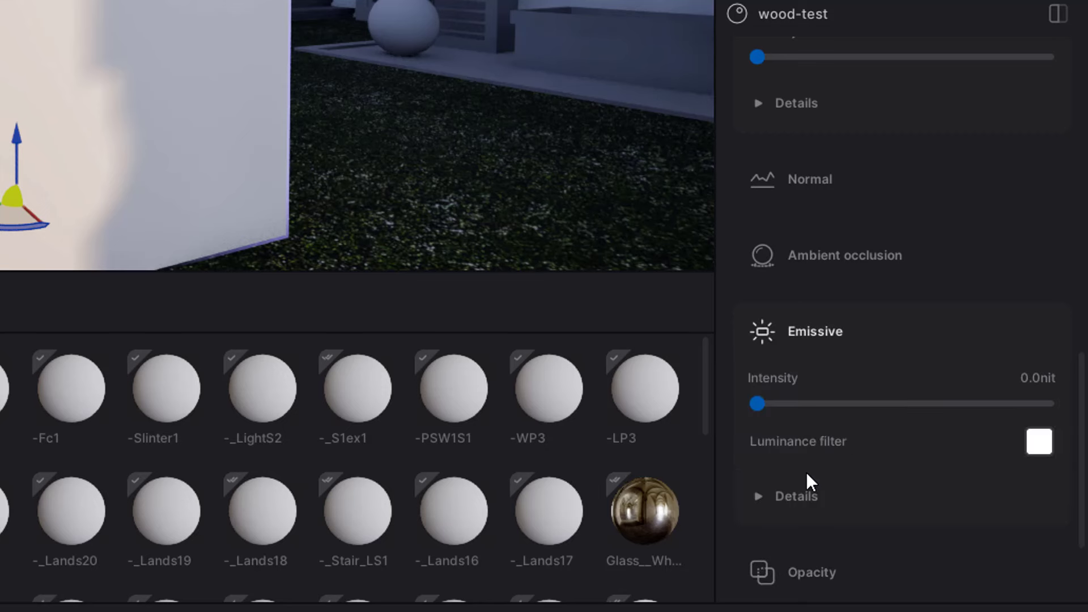
left_click(819, 494)
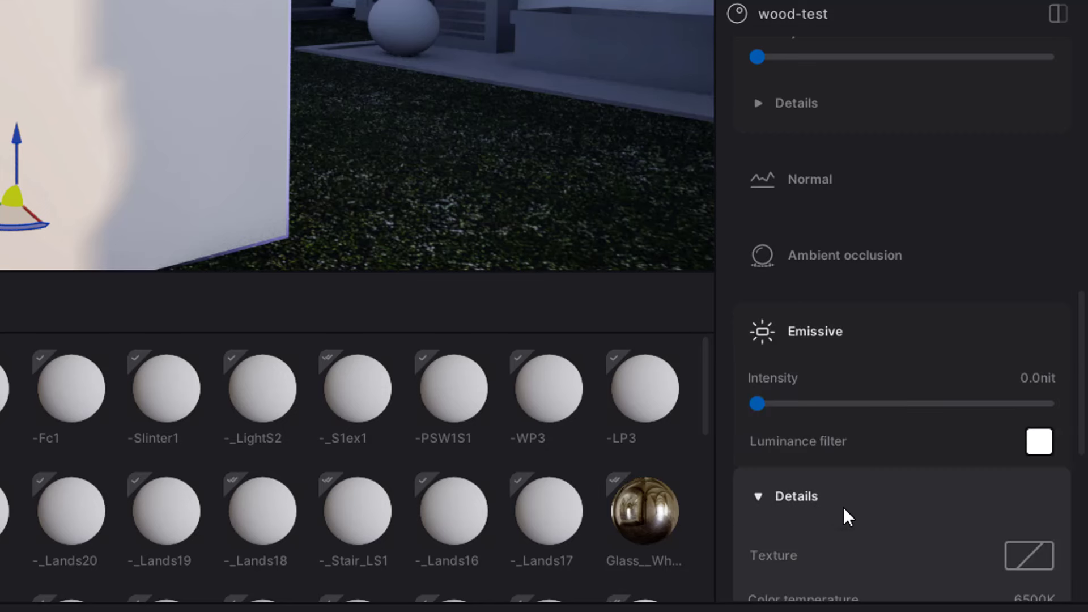
left_click(780, 494)
Reveal the Color Texture slot, then bring up Textures.com in the browser
scroll(827, 419, "up", 3)
scroll(852, 375, "up", 2)
scroll(852, 375, "up", 3)
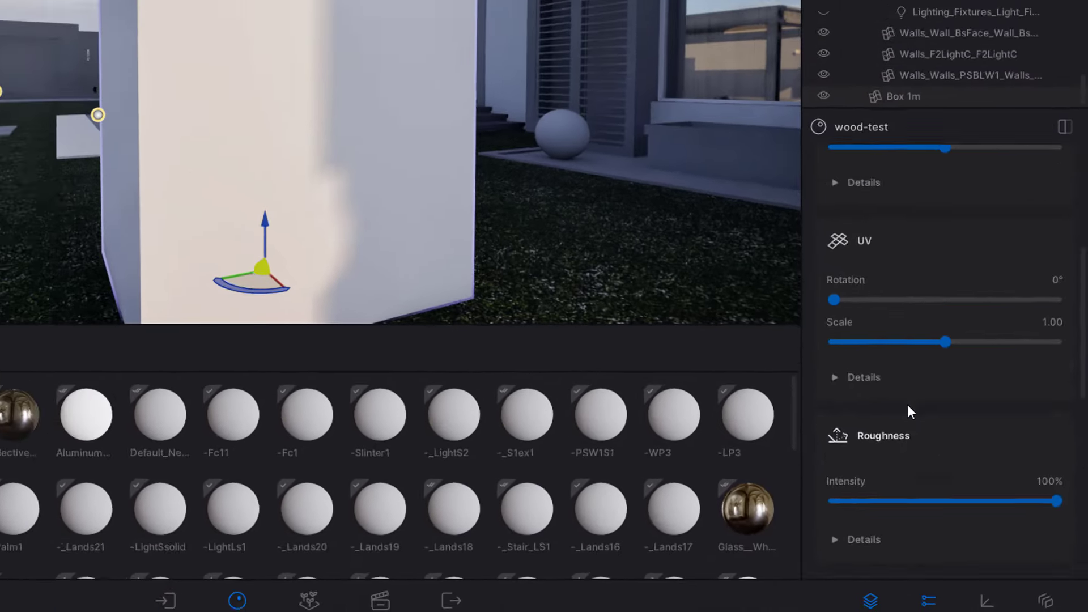
scroll(961, 434, "up", 1)
scroll(961, 433, "up", 3)
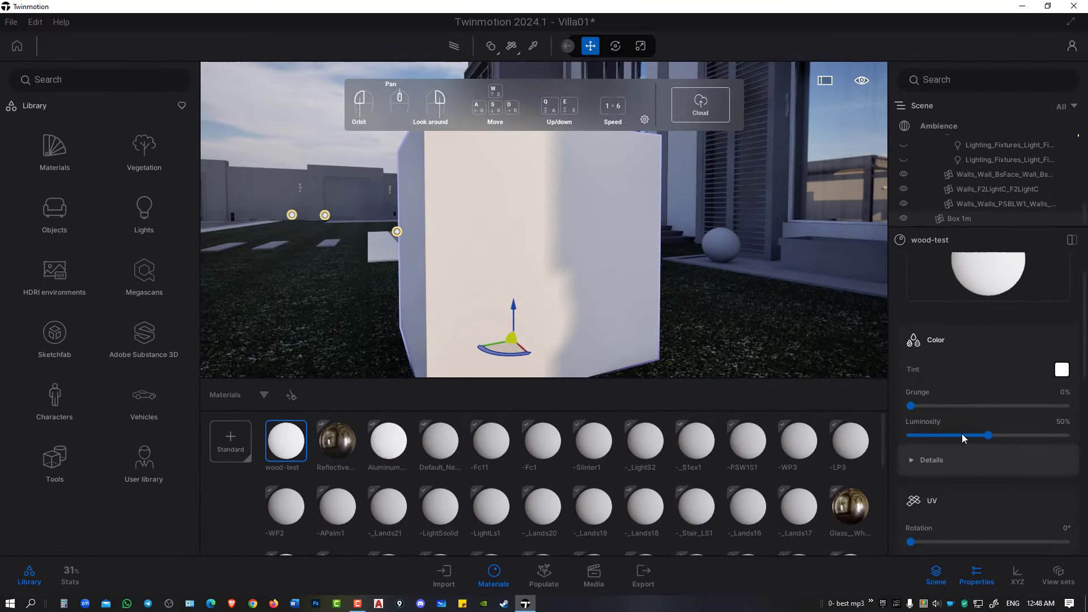
scroll(961, 433, "down", 2)
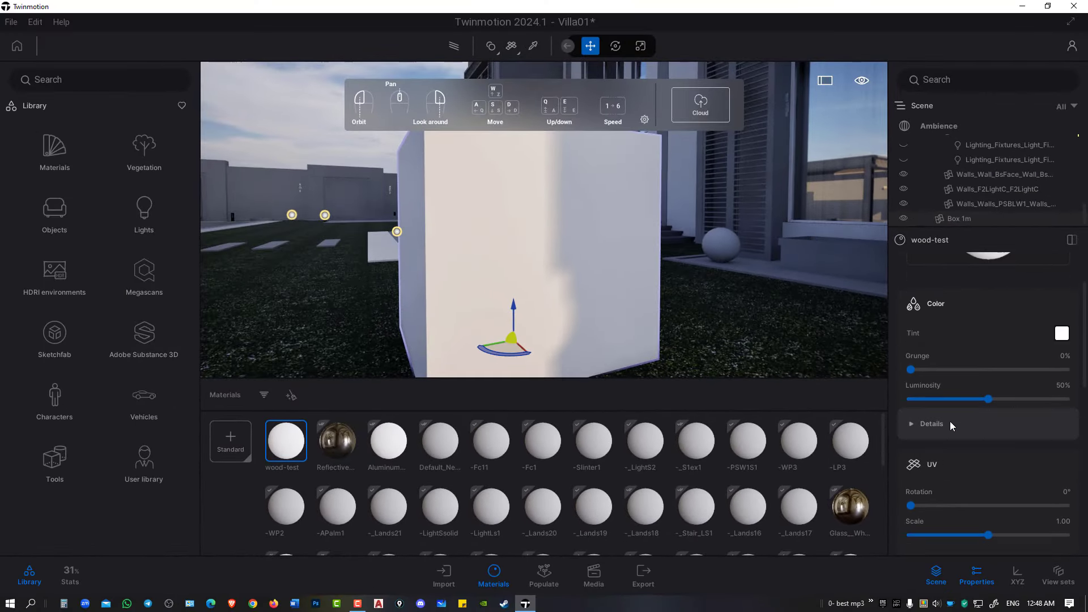
left_click(950, 425)
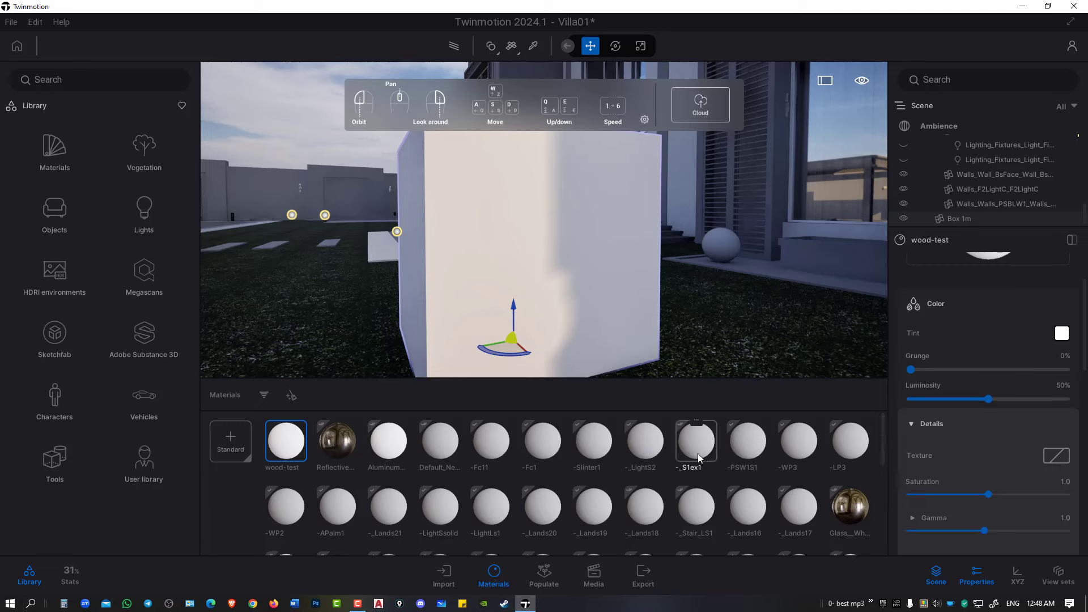
left_click(211, 604)
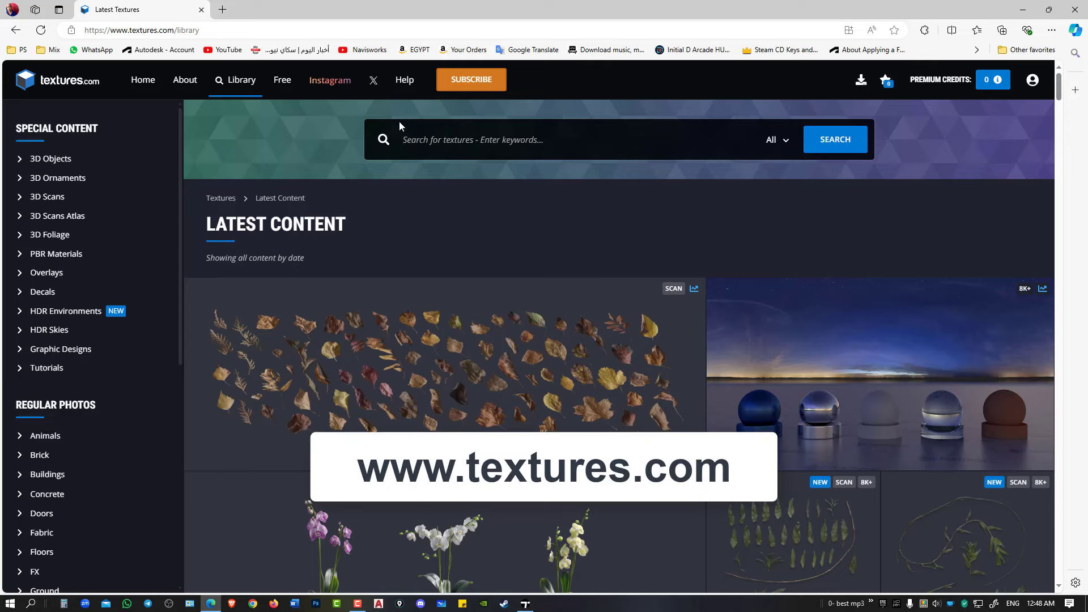
Search Textures.com for wood textures and browse the results
type("wood")
key("Return")
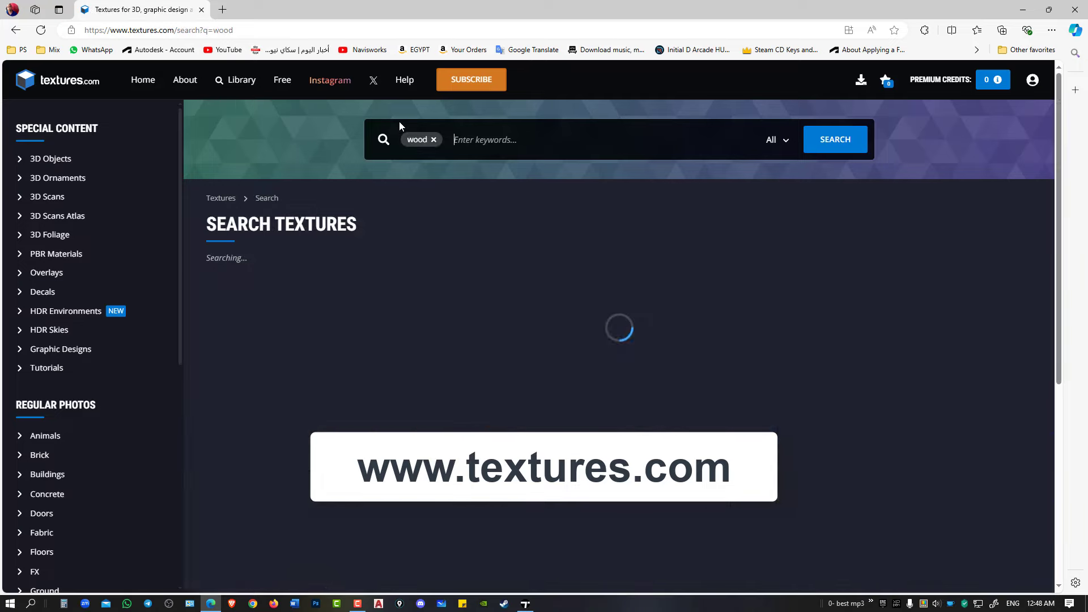
scroll(448, 329, "down", 4)
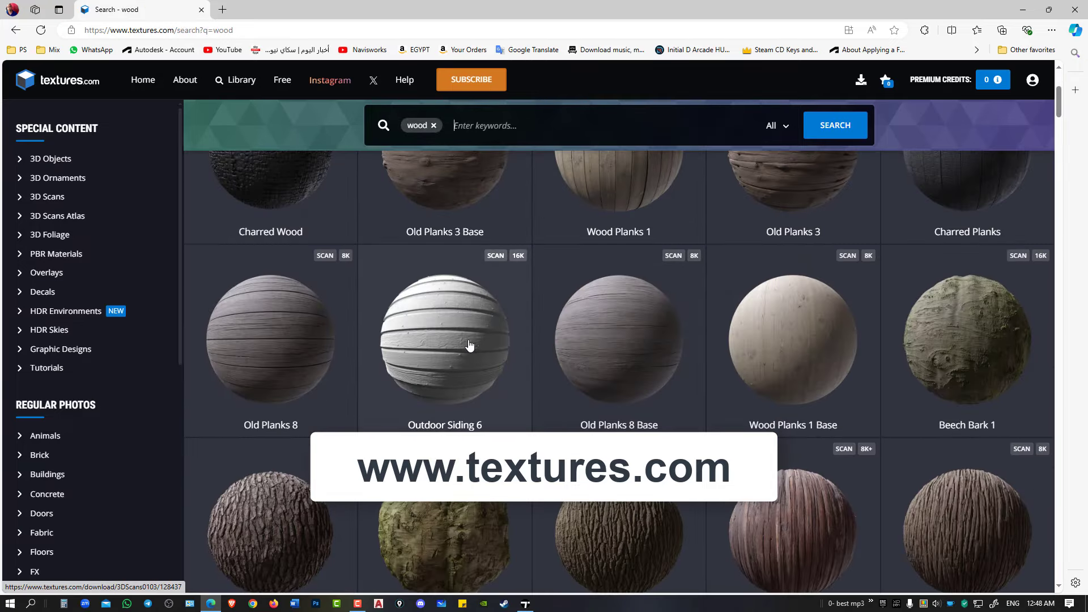
scroll(516, 347, "down", 4)
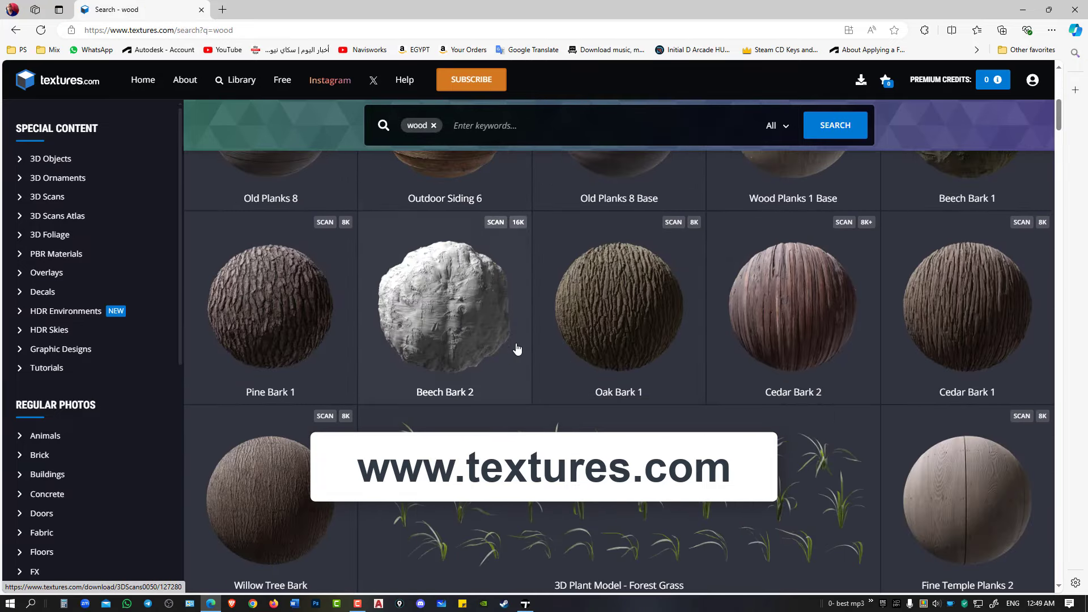
scroll(516, 348, "up", 3)
scroll(517, 349, "up", 3)
Review the Outdoor Siding 6 wood texture page, then return to Twinmotion
left_click(457, 425)
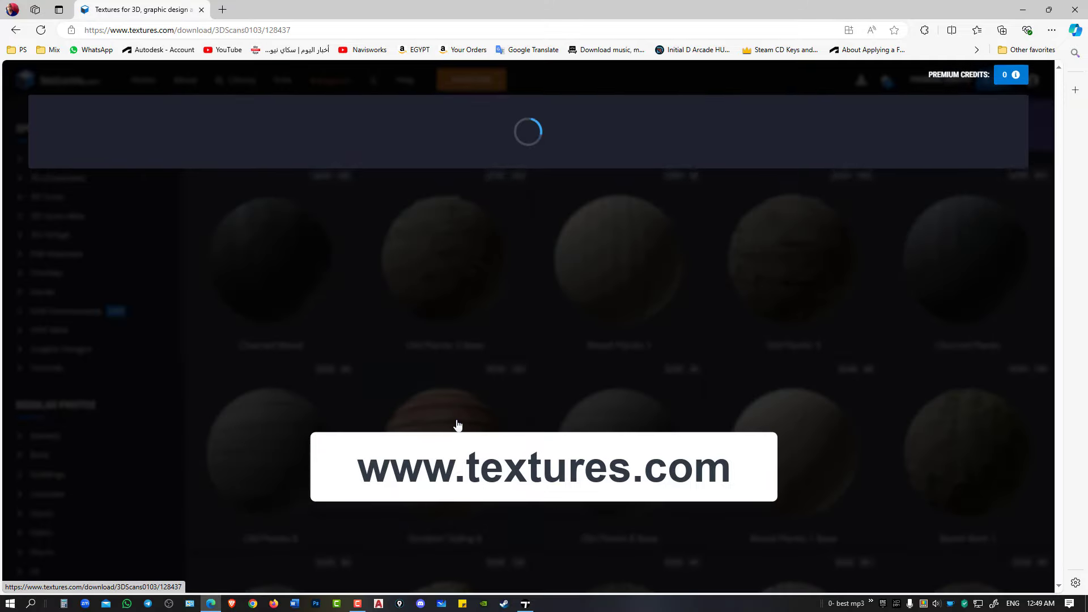
scroll(430, 327, "down", 4)
scroll(431, 327, "down", 2)
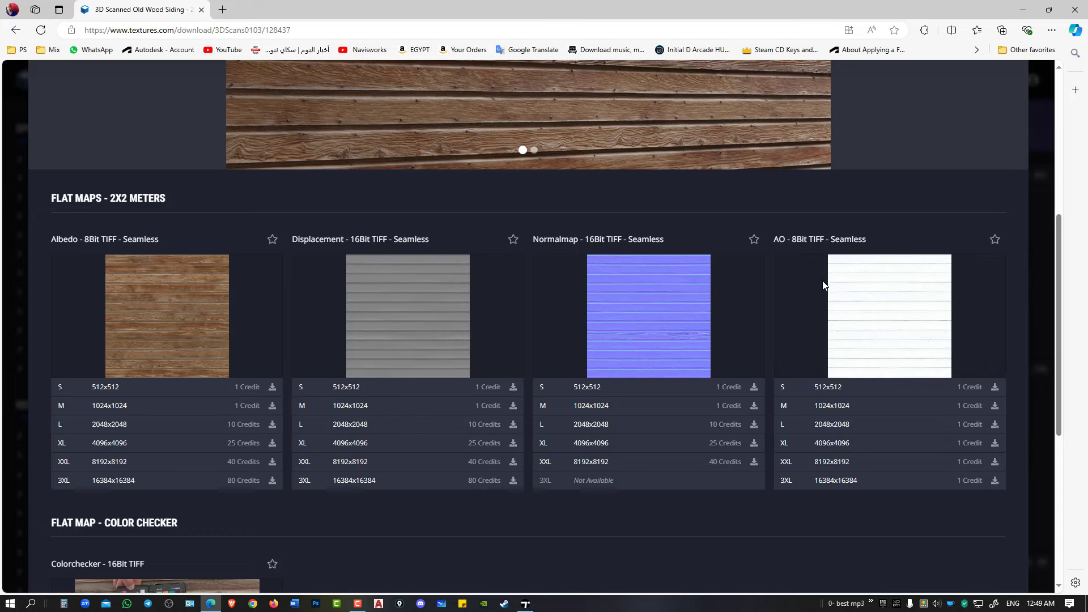
scroll(822, 284, "down", 5)
scroll(573, 305, "up", 3)
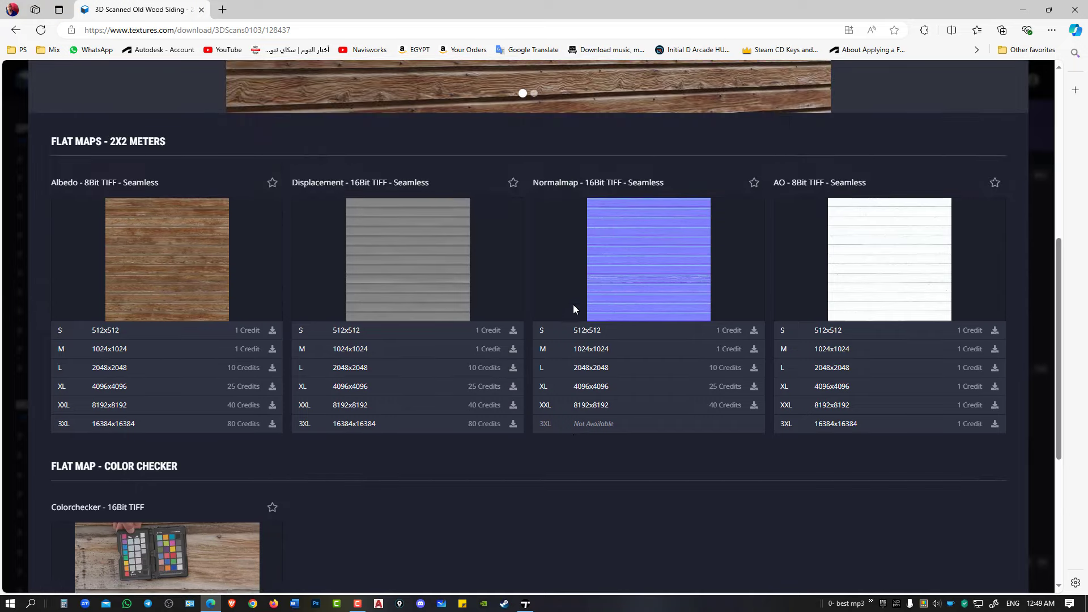
scroll(573, 304, "up", 2)
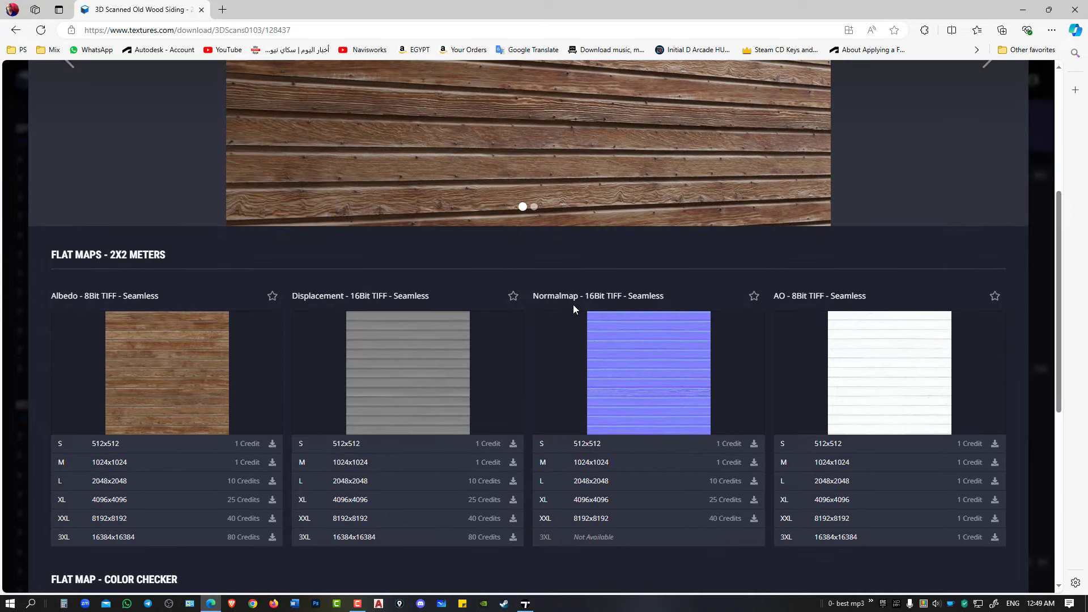
scroll(573, 304, "up", 1)
scroll(573, 305, "up", 2)
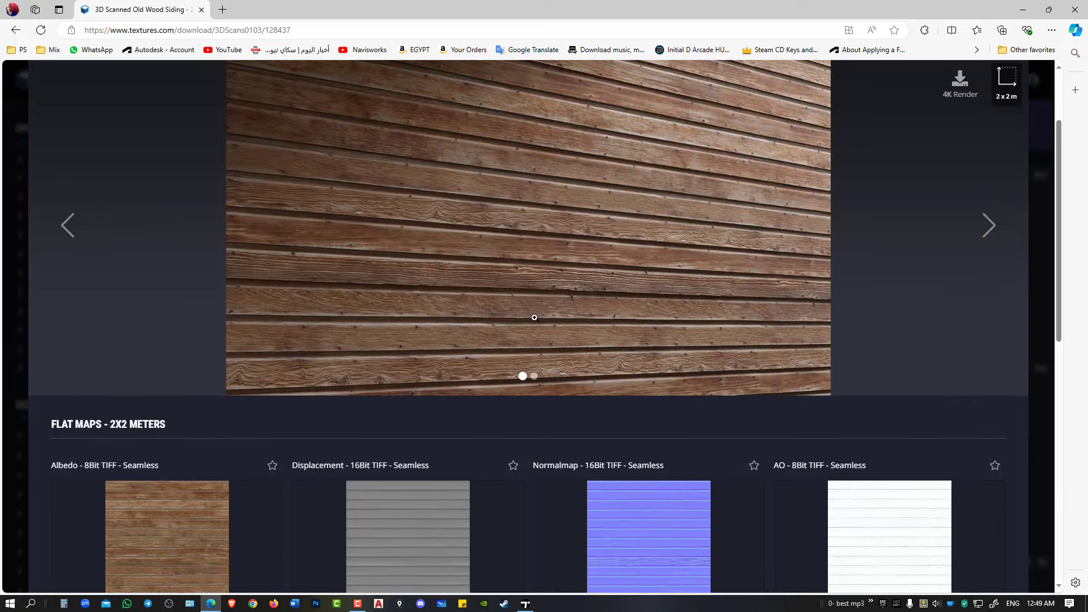
left_click(525, 604)
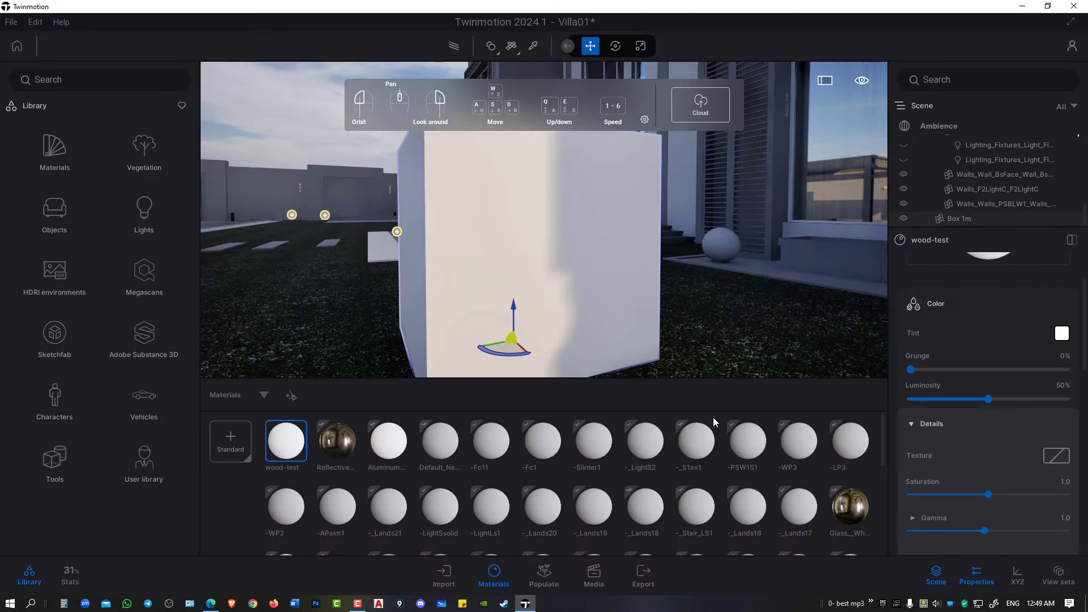
Load 8K_Albedo as wood-test's Color texture and apply wood-test to the 1 m box
right_click(1049, 458)
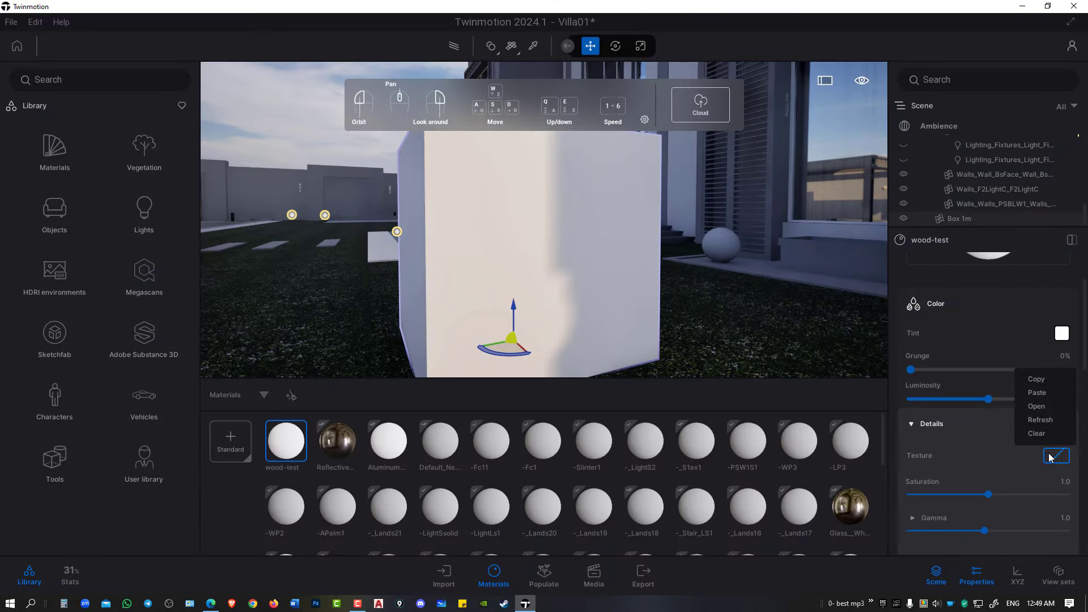
left_click(1035, 408)
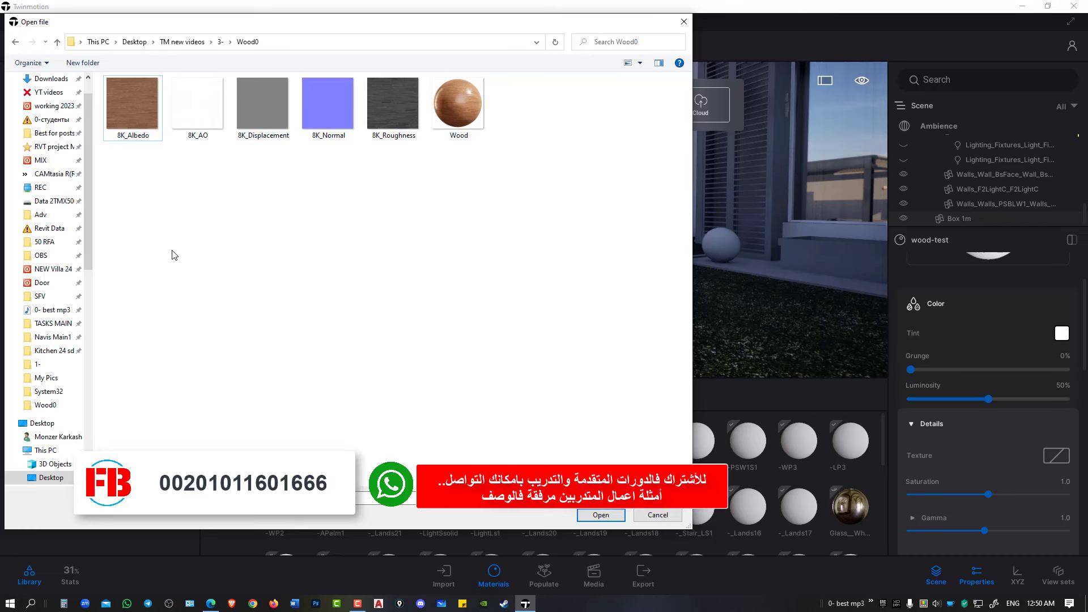
double_click(144, 110)
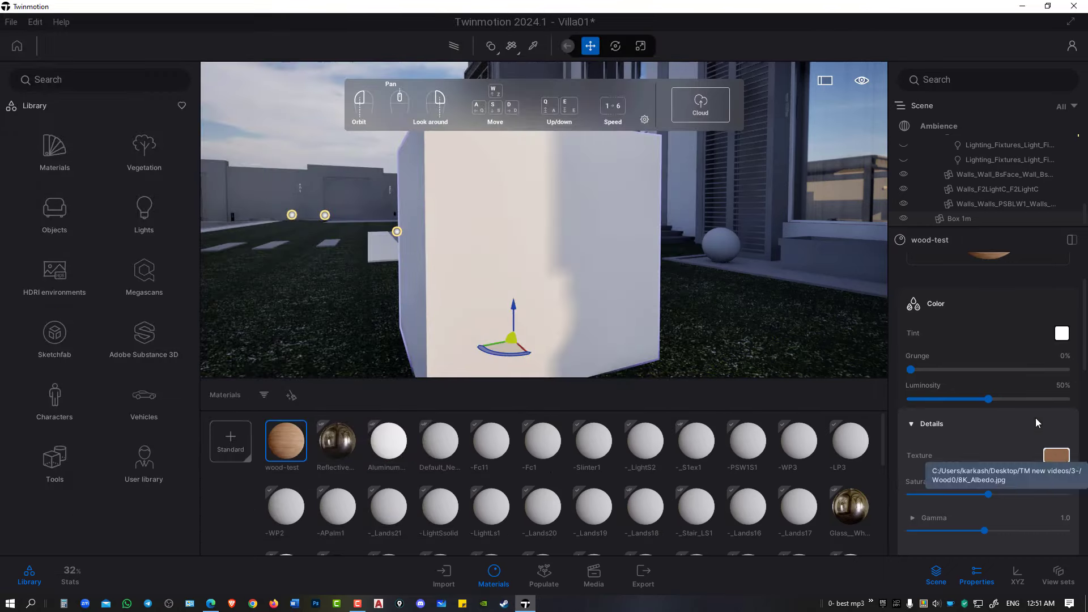
scroll(1021, 343, "up", 2)
mouse_move(294, 429)
left_mouse_down()
mouse_move(502, 286)
mouse_move(623, 260)
mouse_move(566, 261)
mouse_move(566, 249)
left_mouse_up()
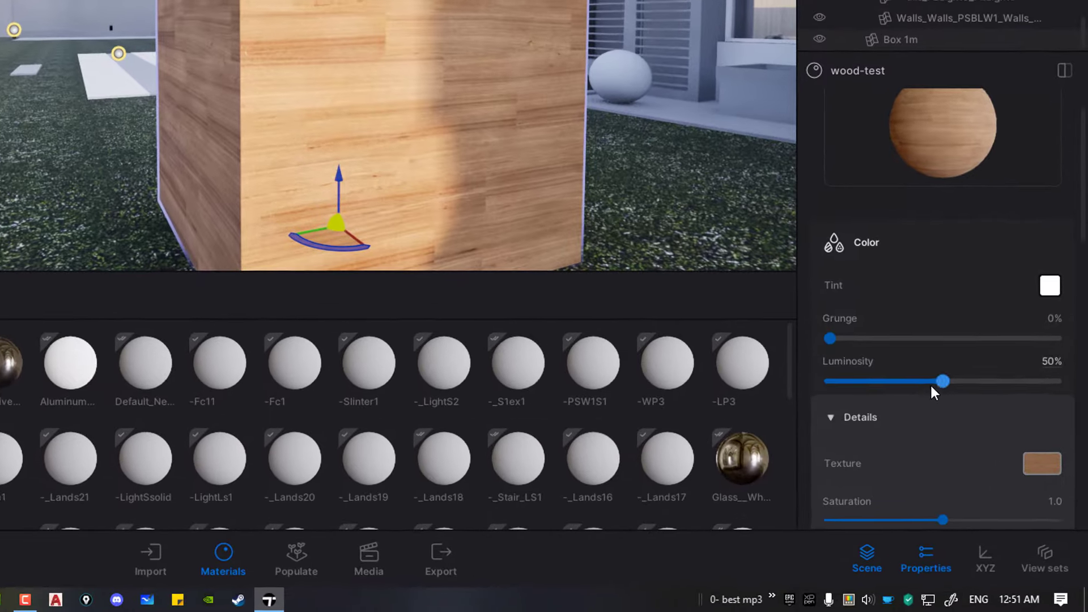
Try the colour texture's Gamma and UV Rotation, then reset both to defaults
scroll(930, 384, "down", 2)
scroll(929, 384, "down", 2)
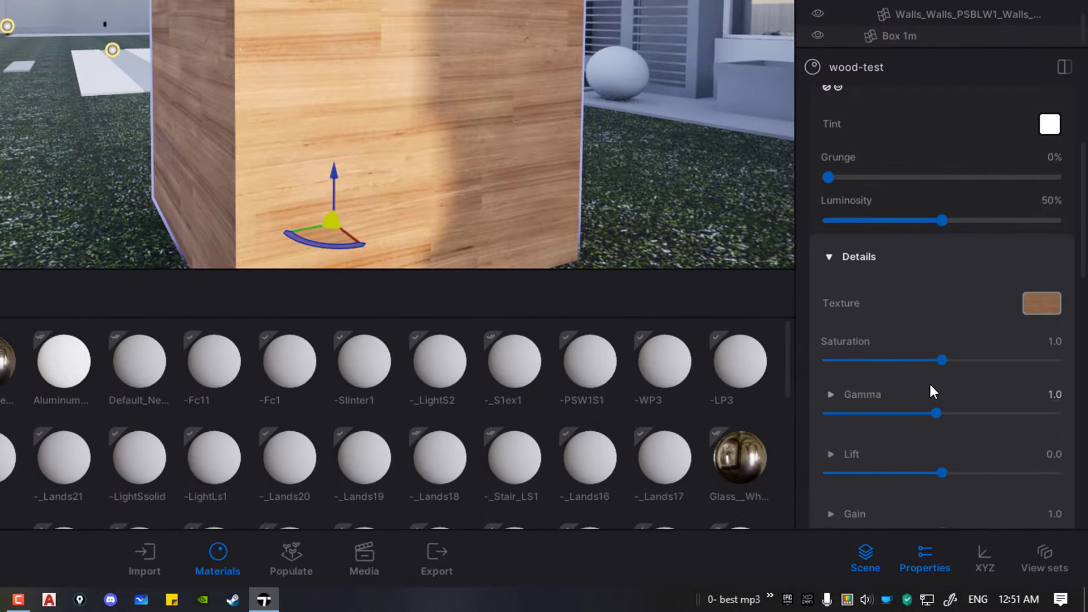
left_click_drag(936, 333, 985, 333)
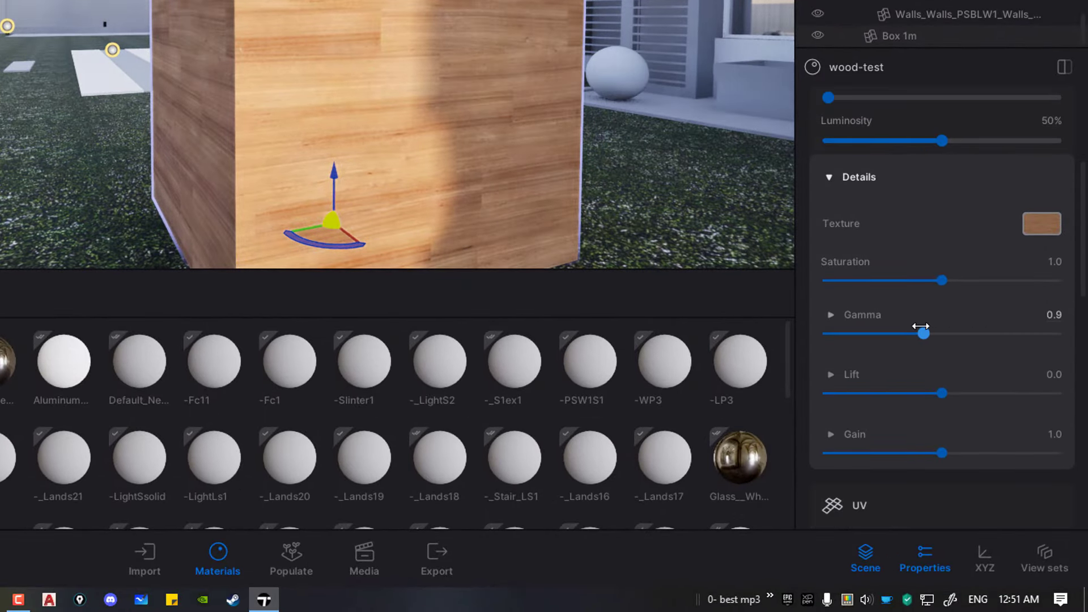
double_click(983, 333)
scroll(980, 339, "down", 2)
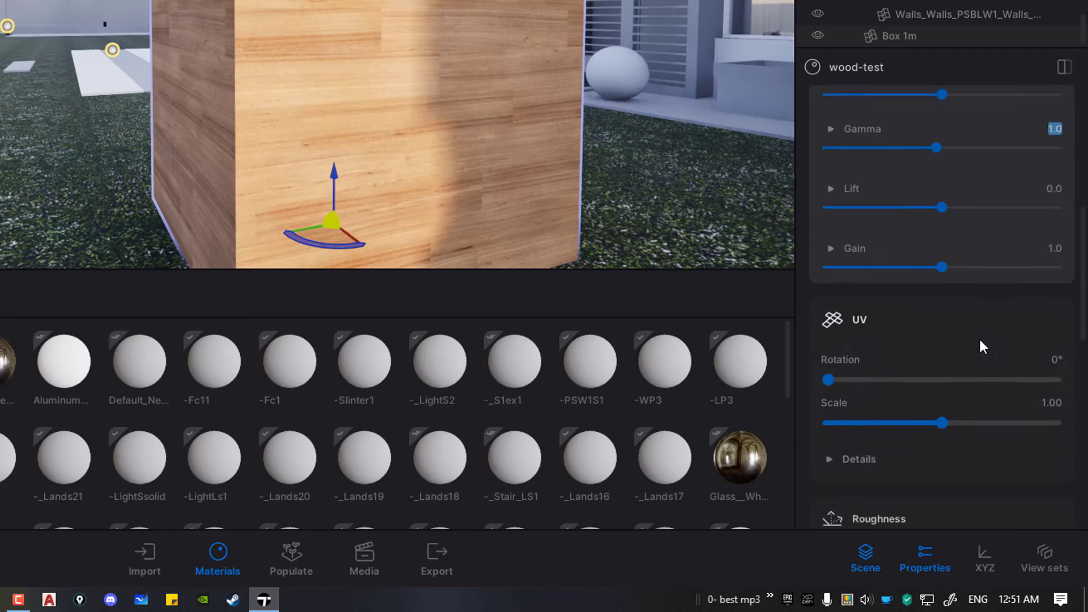
scroll(980, 339, "down", 2)
left_click_drag(831, 325, 887, 327)
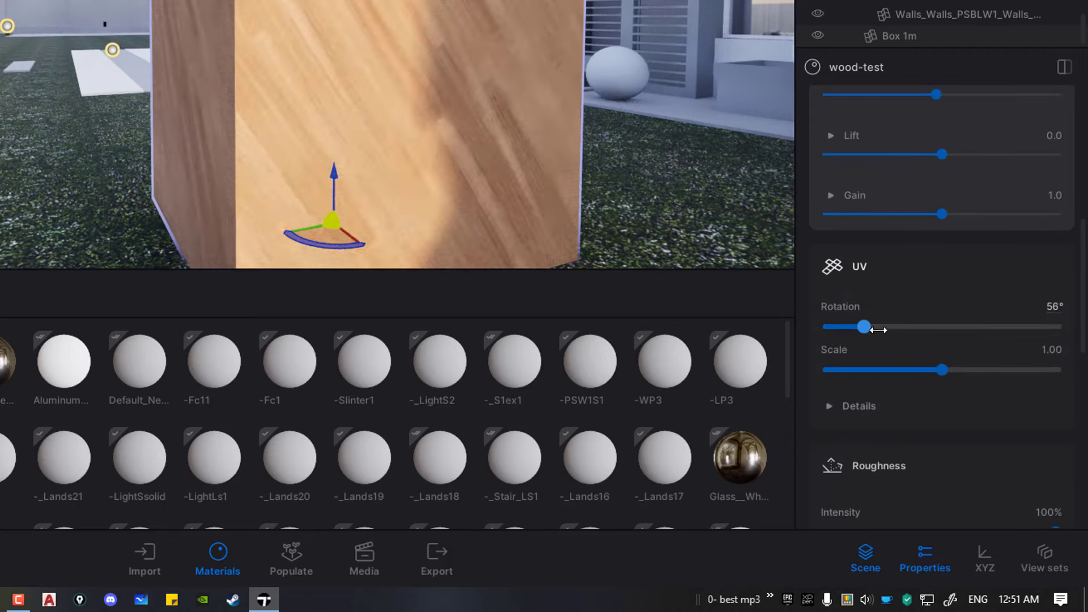
double_click(886, 326)
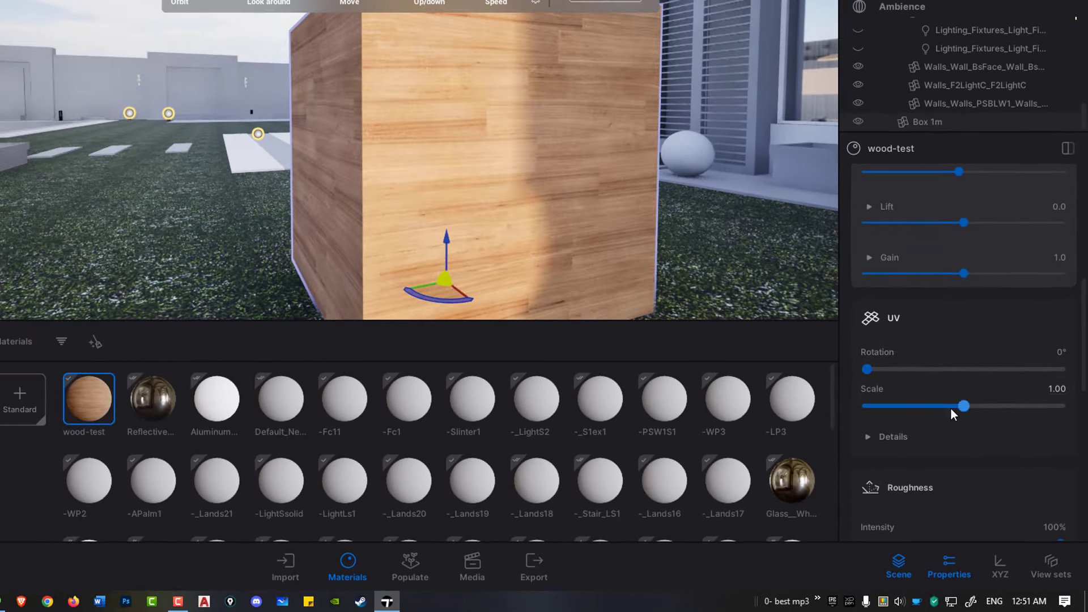
Set the texture scale to 2.12 and roughness intensity to 40%
left_click_drag(950, 406, 975, 404)
scroll(975, 404, "down", 3)
left_click_drag(396, 142, 310, 122)
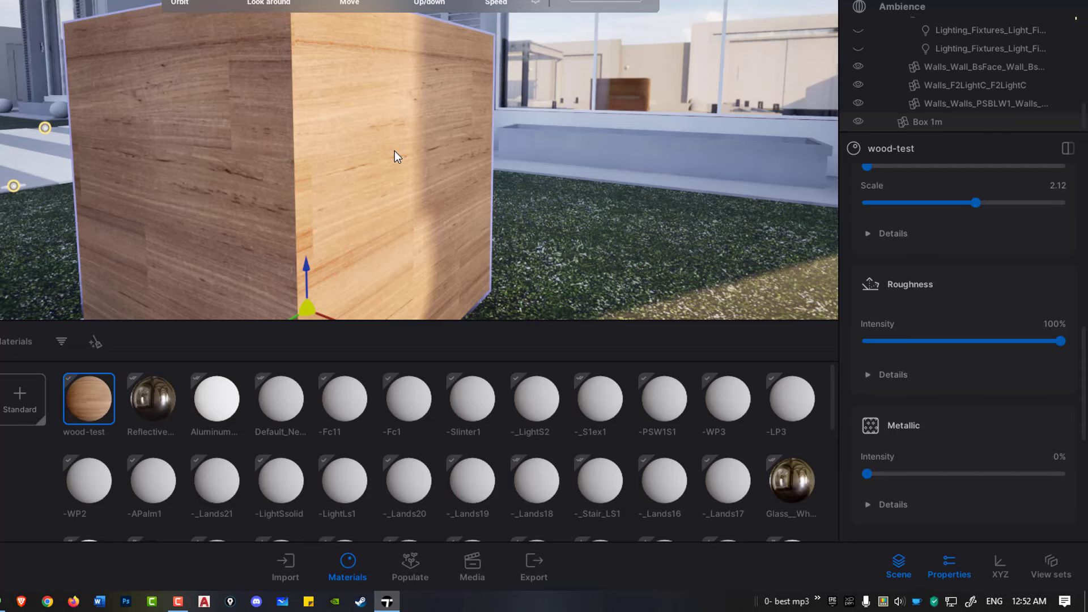
mouse_move(419, 170)
left_mouse_down()
mouse_move(419, 238)
mouse_move(419, 187)
left_mouse_up()
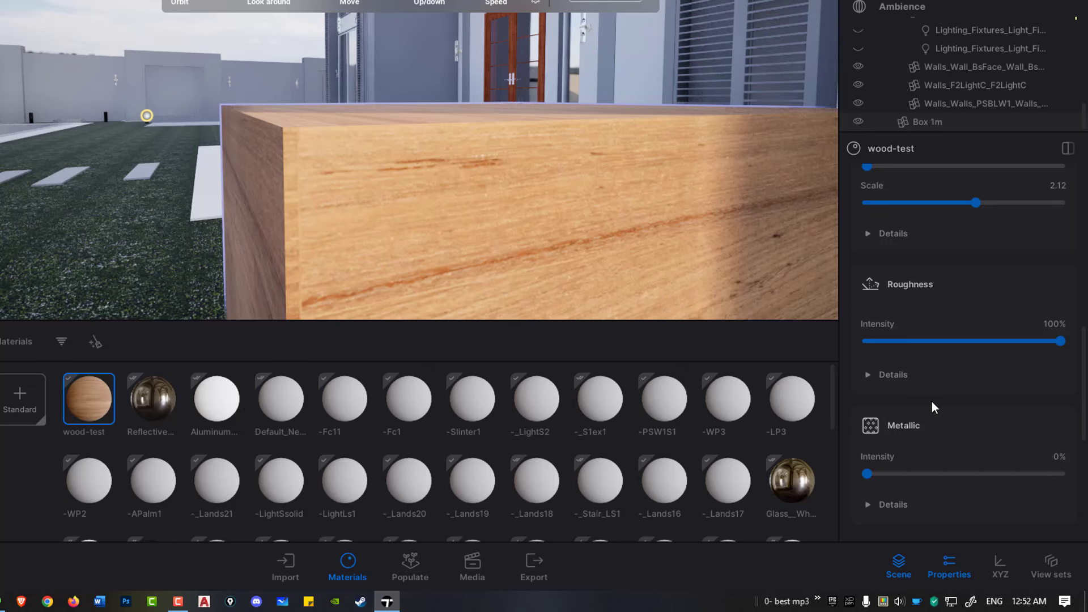
left_click_drag(1025, 343, 866, 342)
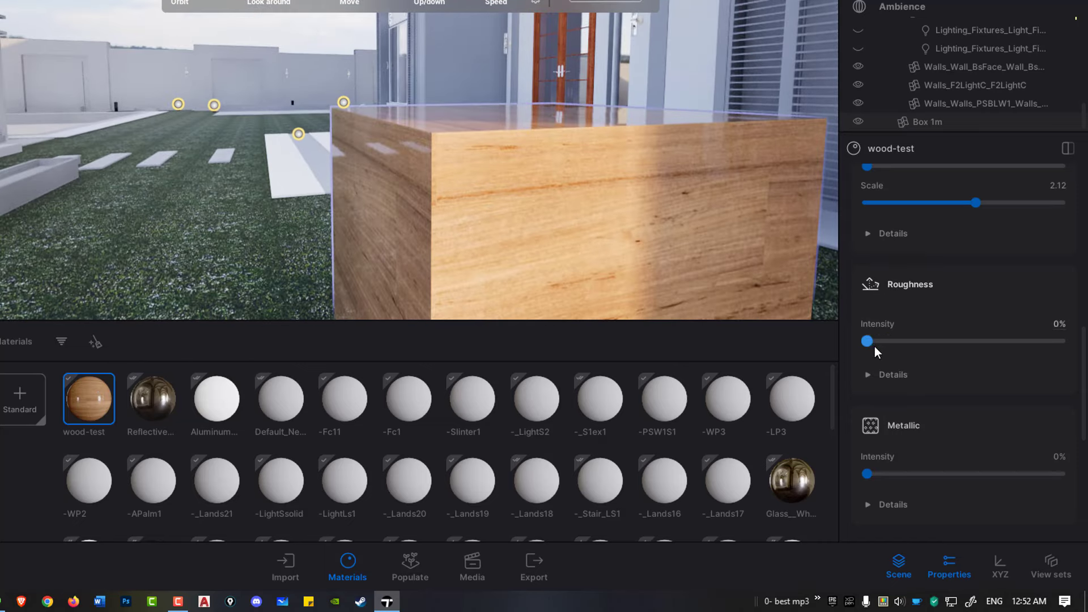
mouse_move(874, 348)
left_mouse_down()
mouse_move(1078, 351)
mouse_move(953, 349)
mouse_move(987, 349)
left_mouse_up()
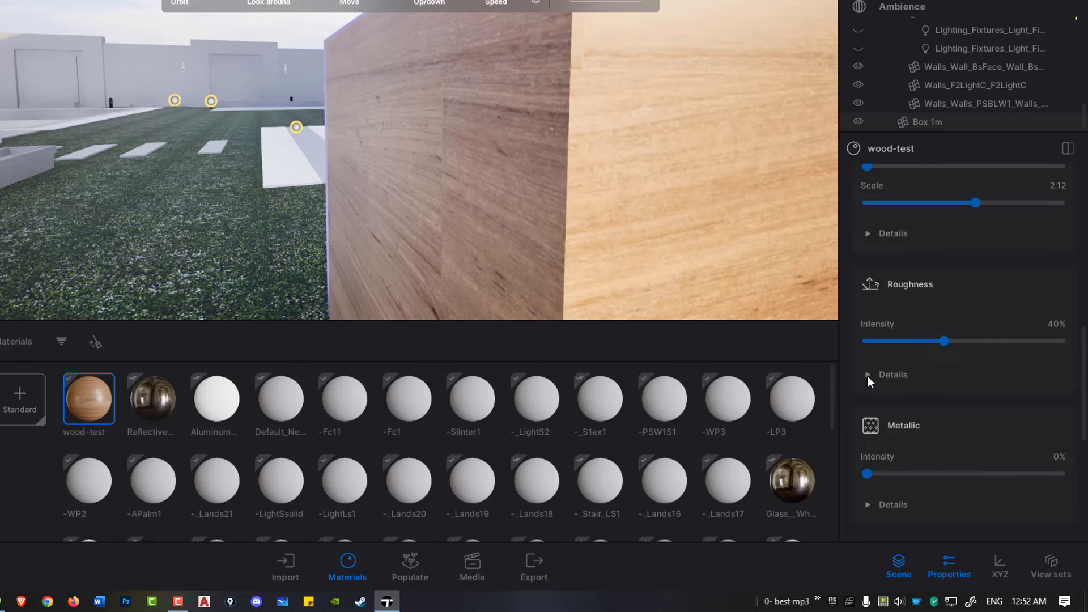
Load 8K_Roughness into wood-test's Roughness texture slot and raise its intensity slightly
left_click(900, 374)
right_click(1046, 419)
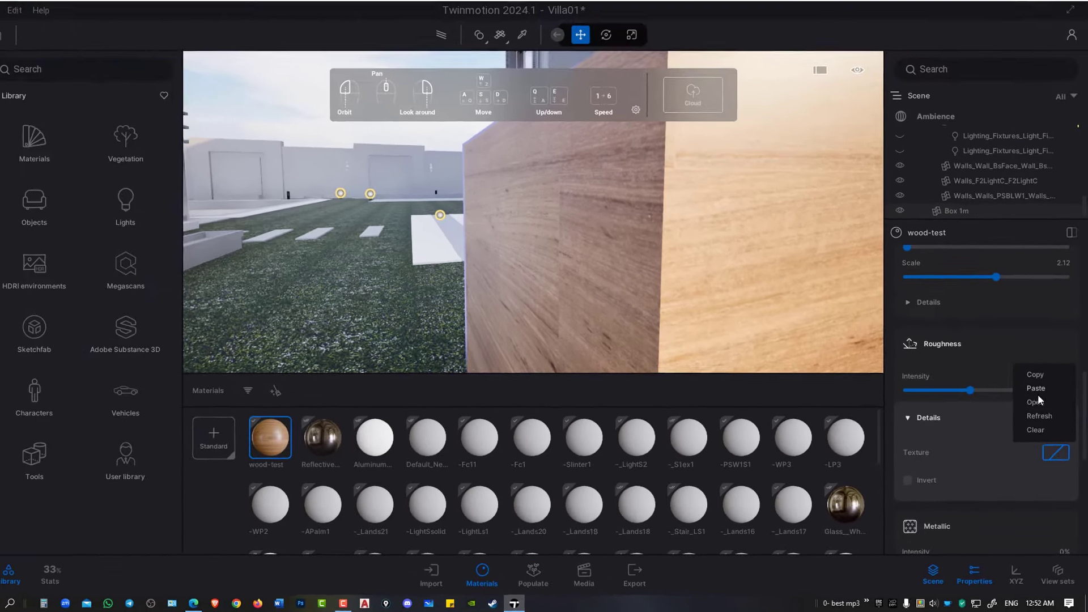
left_click(1039, 406)
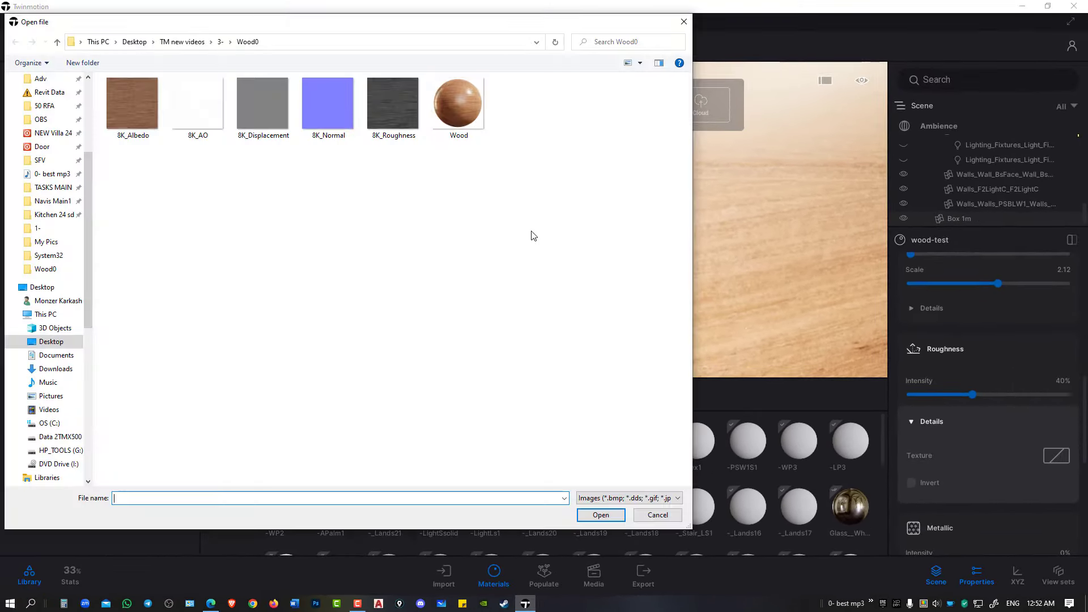
double_click(381, 125)
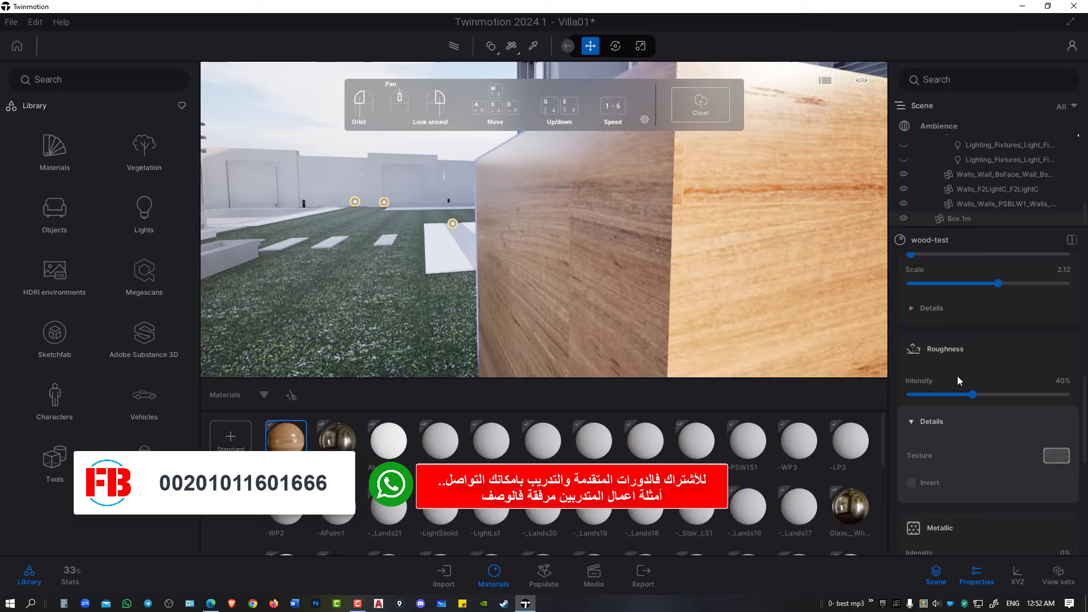
left_click_drag(972, 395, 996, 393)
left_click_drag(681, 254, 544, 241)
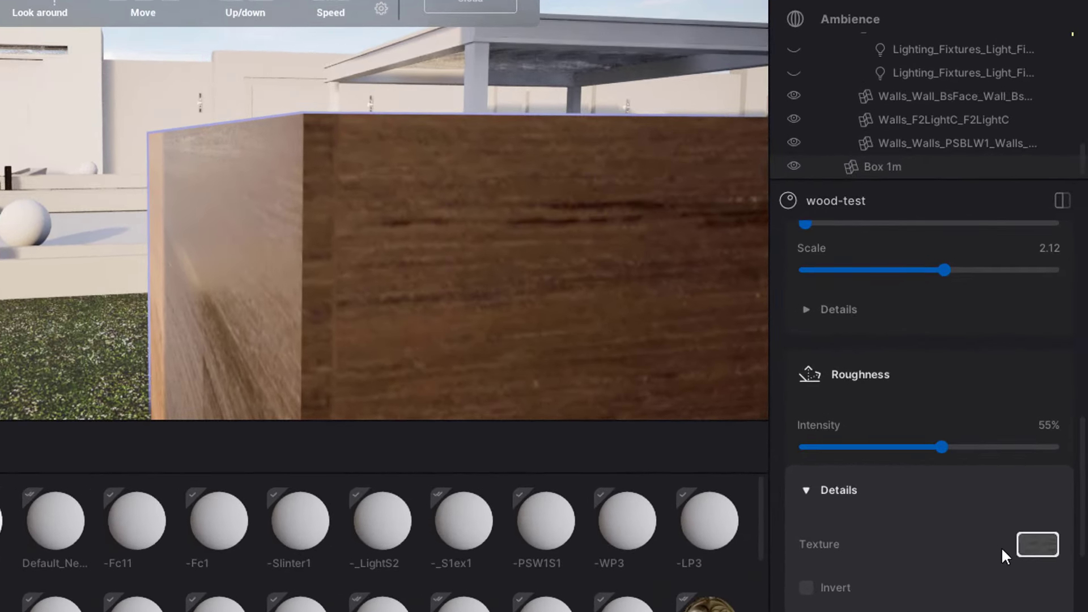
Remove and reload the 8K_Roughness map, then set roughness intensity to 55%
left_click(1045, 543)
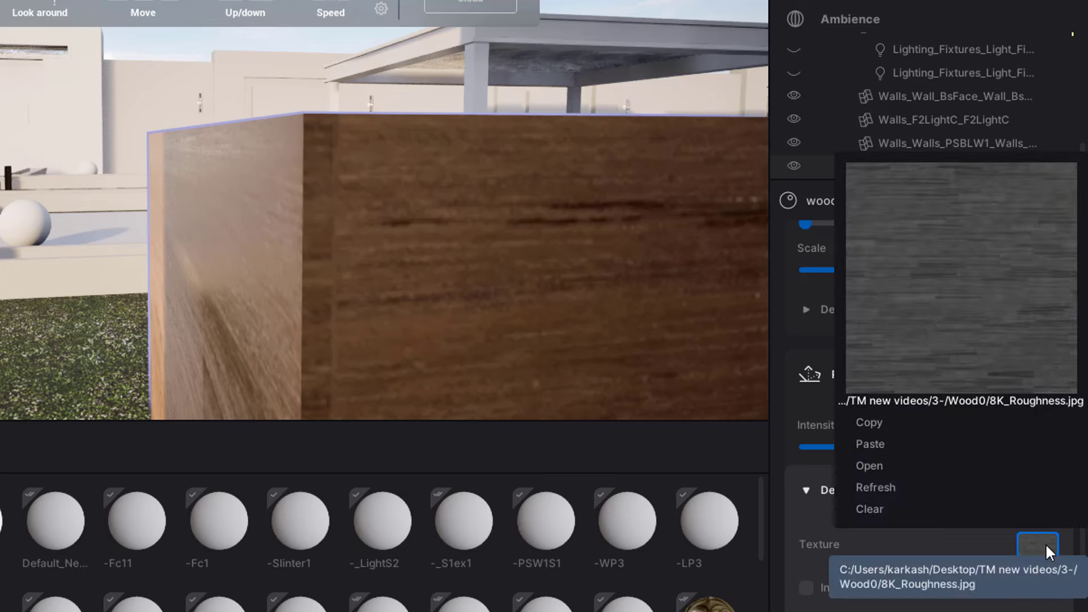
left_click(874, 510)
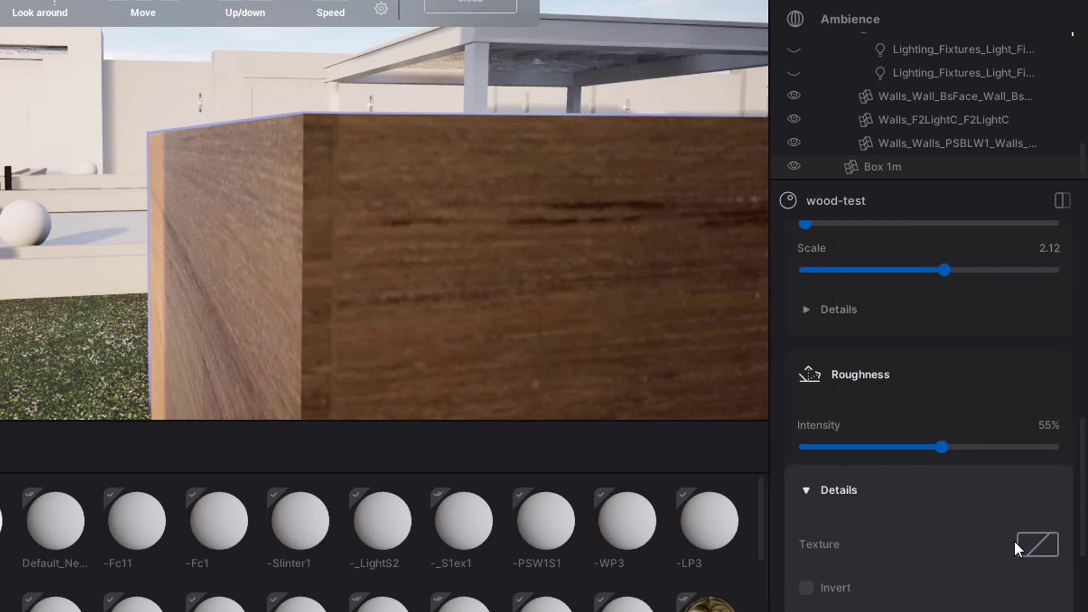
left_click(1029, 543)
left_click(1018, 463)
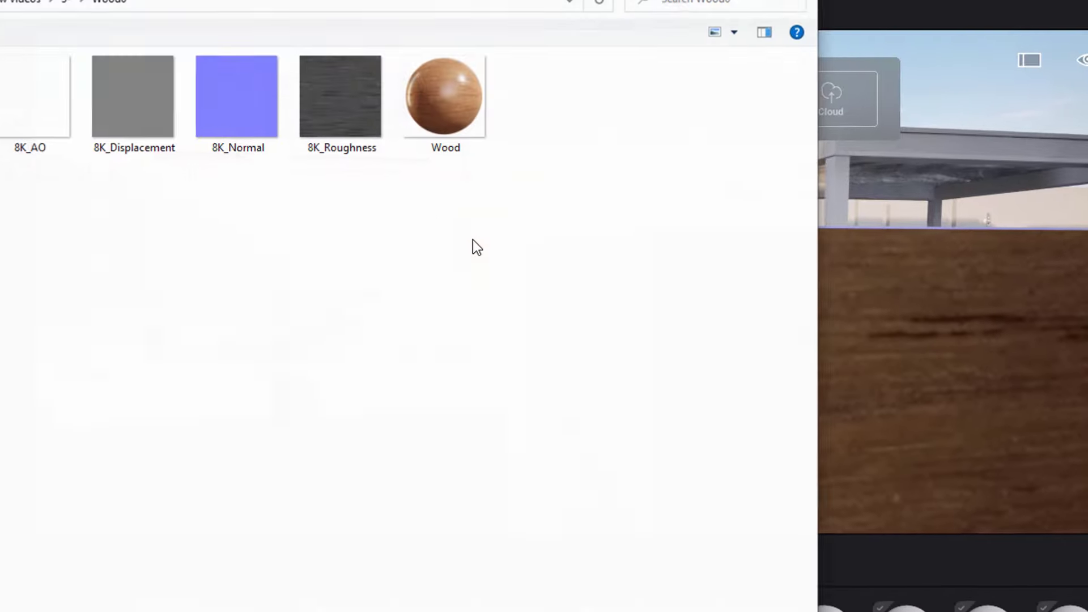
double_click(565, 182)
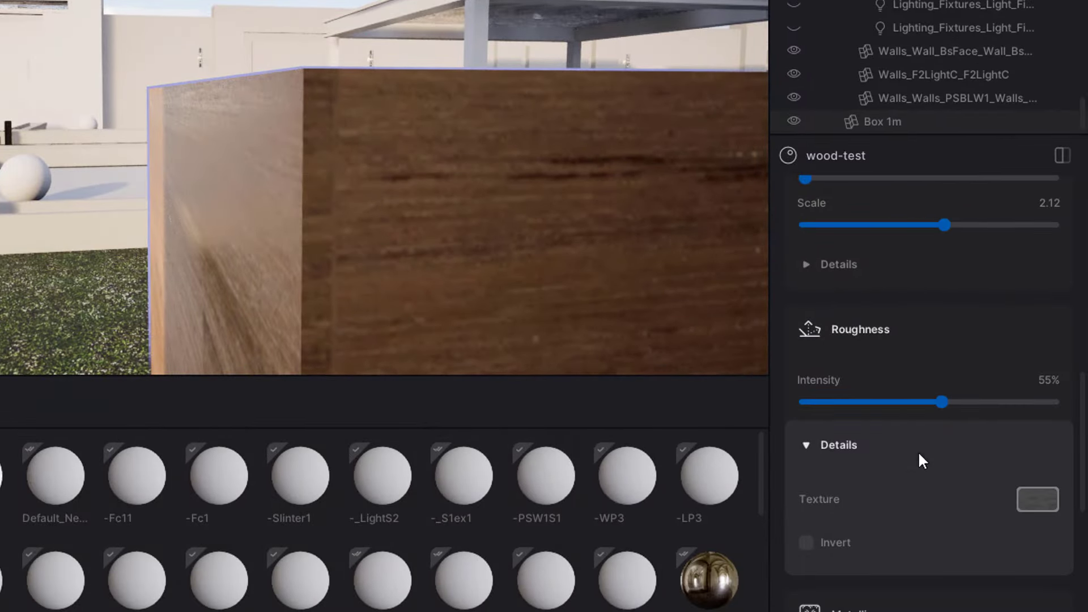
mouse_move(943, 403)
left_mouse_down()
mouse_move(981, 404)
mouse_move(877, 405)
mouse_move(943, 407)
left_mouse_up()
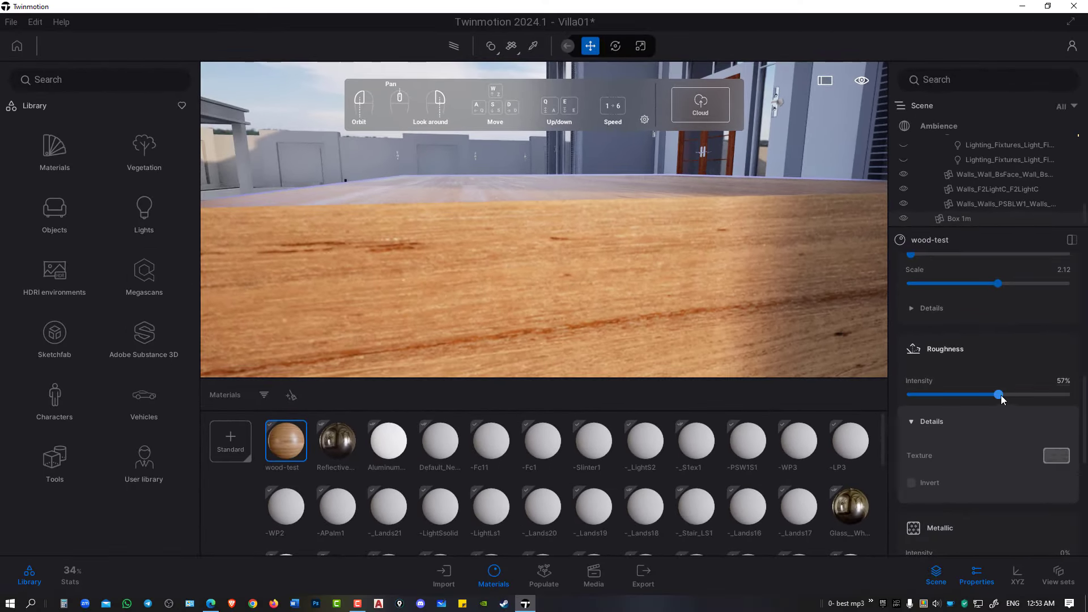
left_click_drag(999, 394, 996, 394)
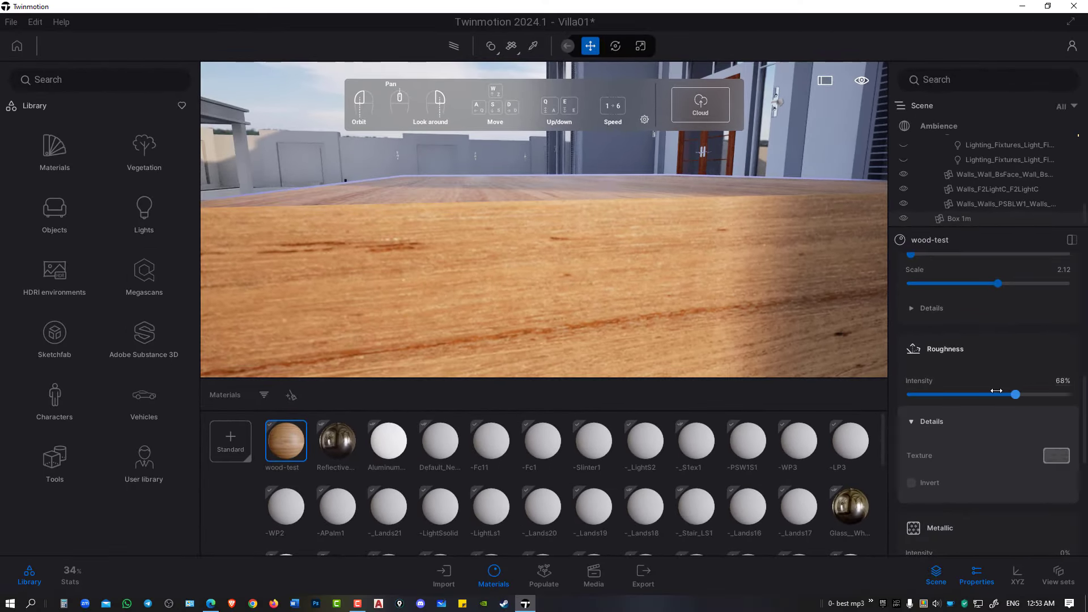
scroll(980, 454, "down", 2)
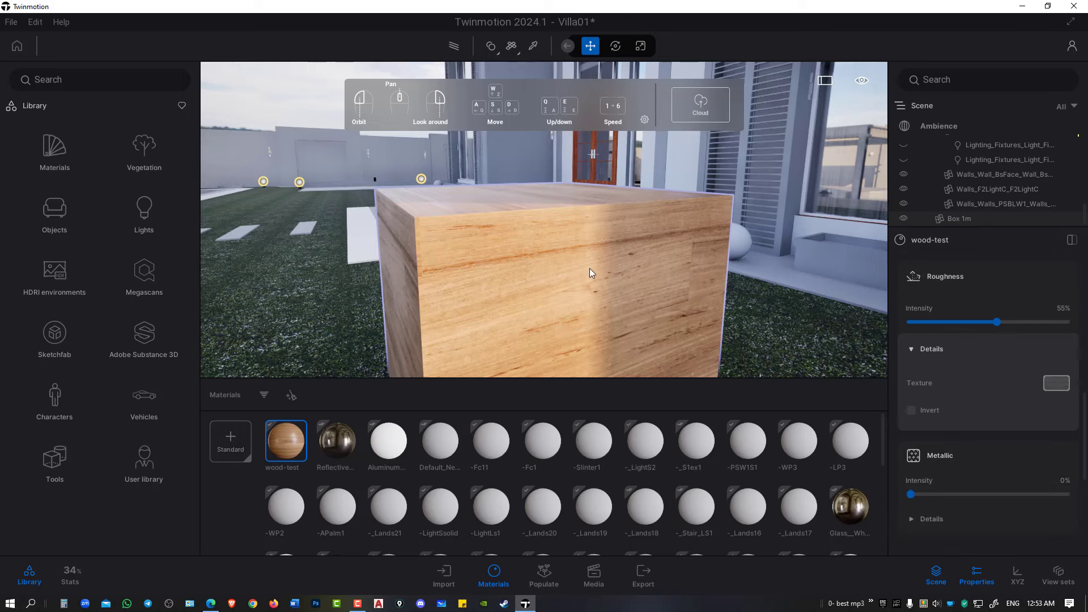
Load the 8K_Normal image into wood-test's Normal map slot
scroll(943, 459, "down", 2)
left_click(943, 454)
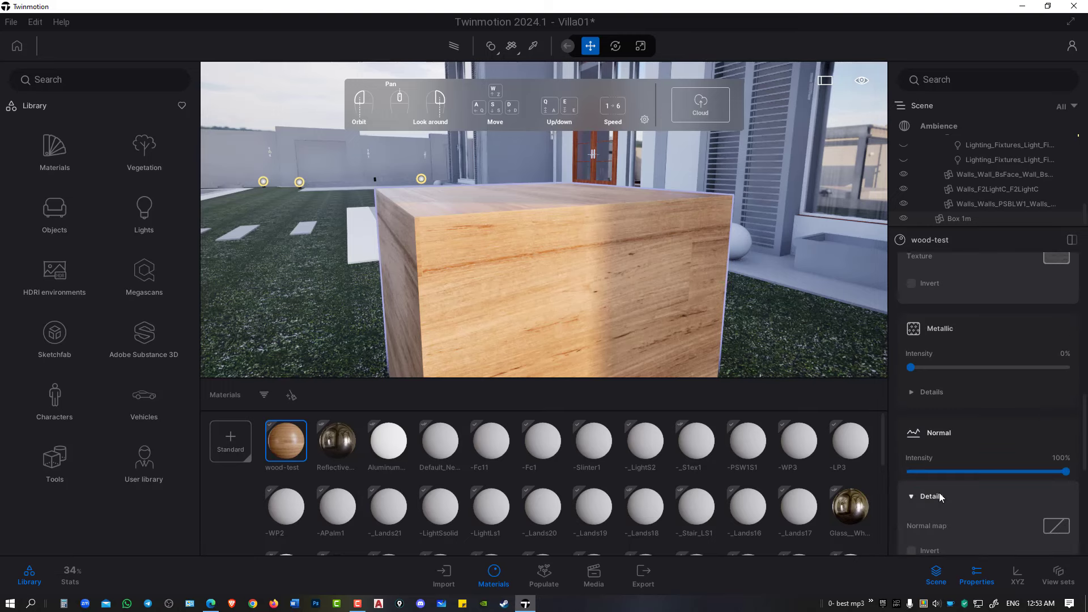
scroll(986, 498, "down", 1)
right_click(1057, 491)
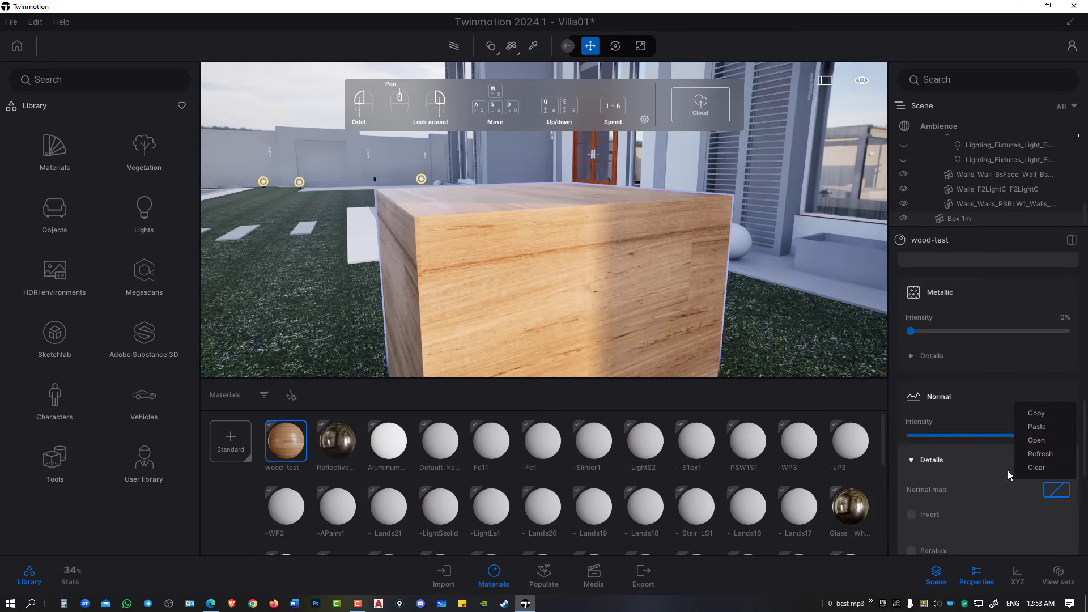
left_click(1031, 441)
left_click(344, 140)
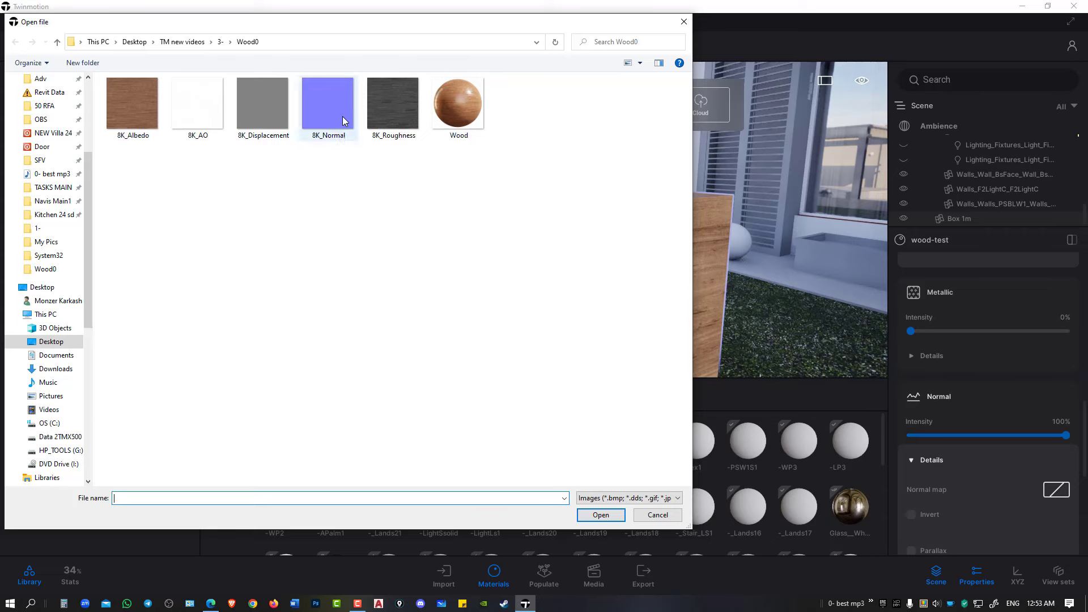
double_click(342, 116)
Inspect the surface relief that the normal map adds to the test box
left_click_drag(528, 257, 966, 432)
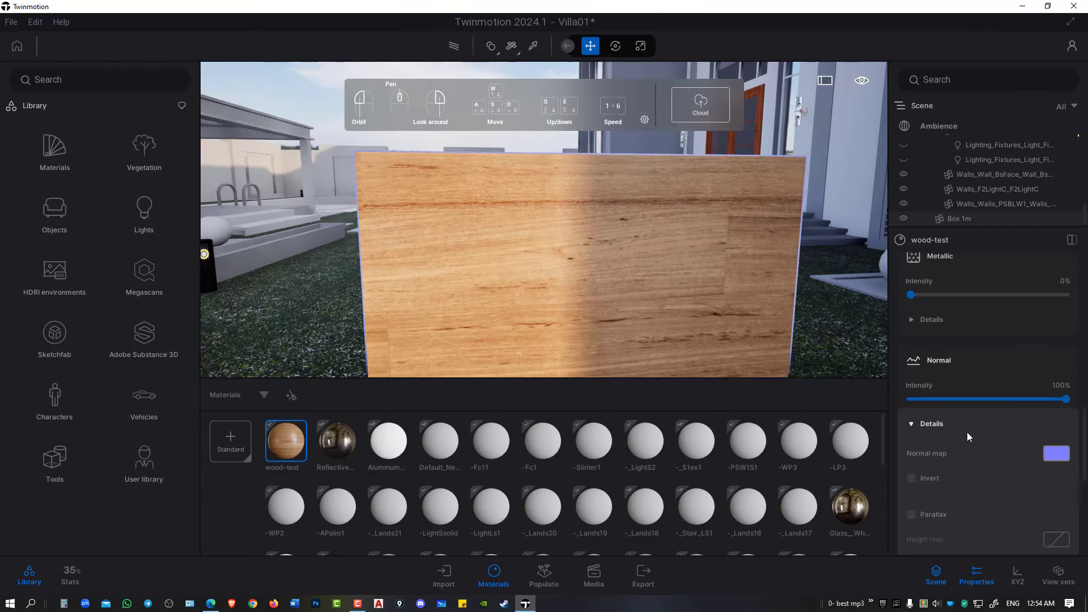
scroll(967, 431, "down", 3)
scroll(966, 432, "down", 3)
scroll(966, 432, "up", 2)
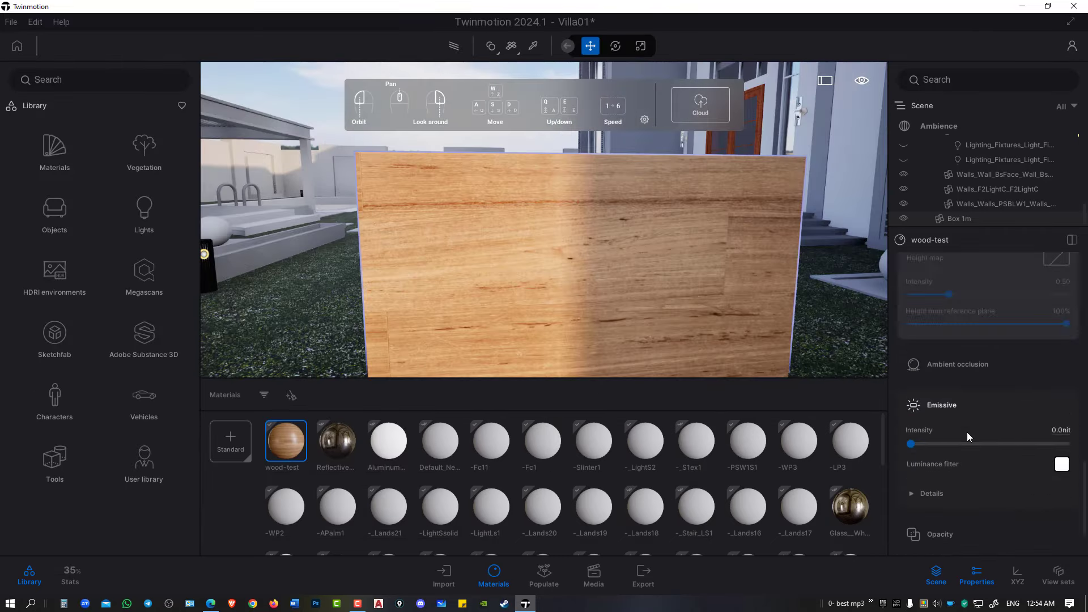
scroll(966, 432, "up", 2)
mouse_move(506, 224)
left_mouse_down()
mouse_move(624, 226)
mouse_move(544, 227)
left_mouse_up()
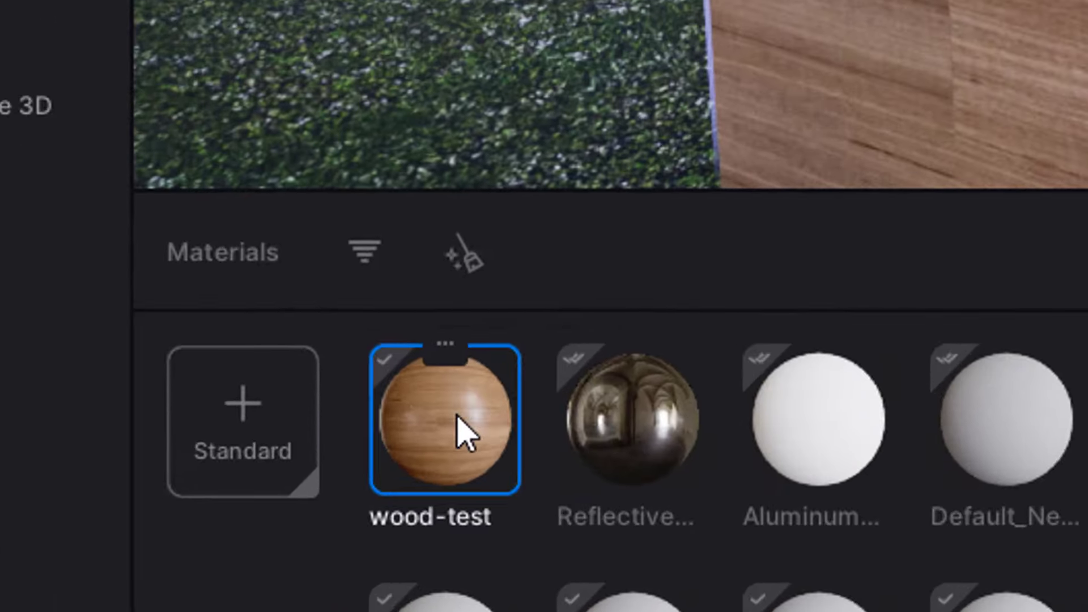
Add wood-test to the User library, close its properties and select the test box
left_click(285, 422)
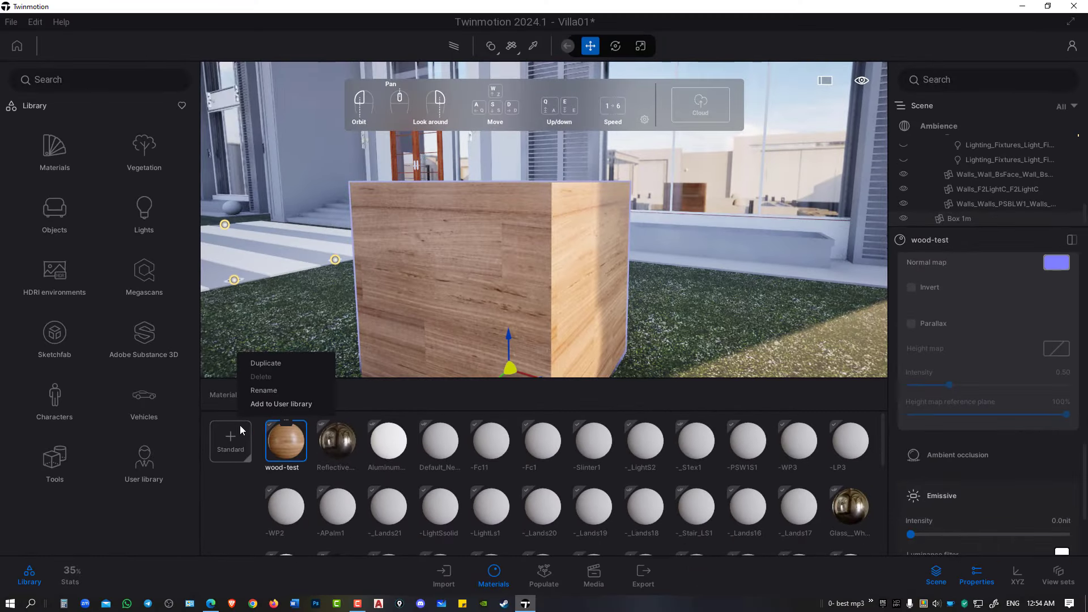
left_click(283, 404)
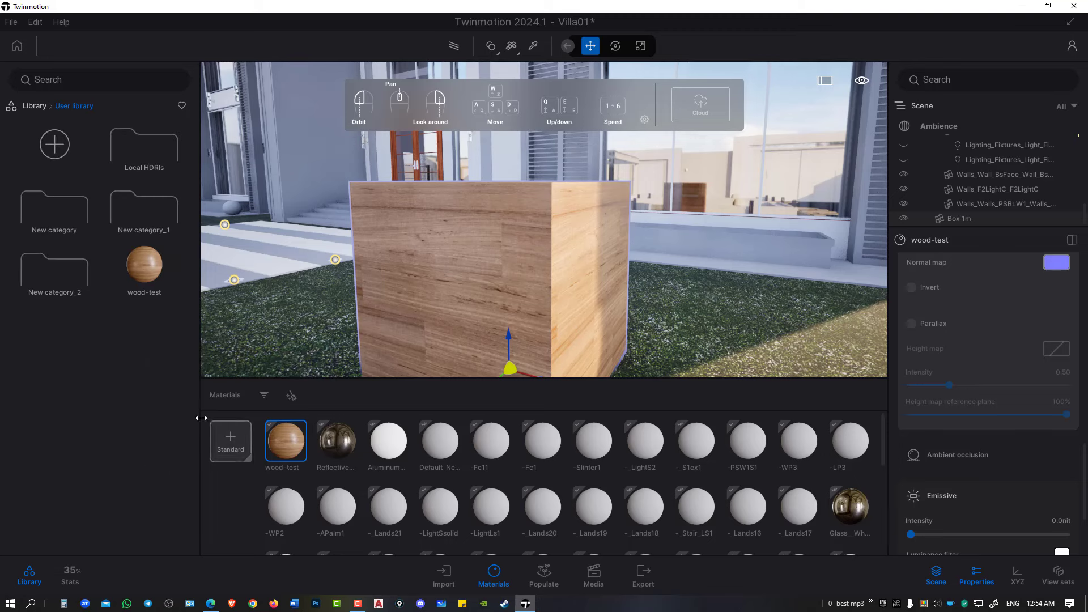
left_click(147, 270)
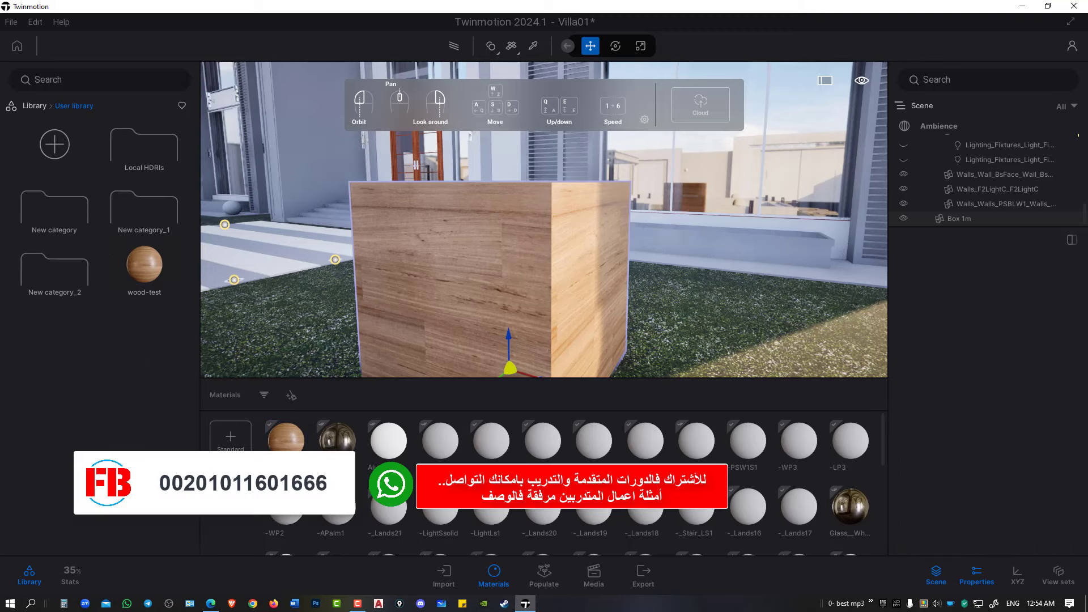
left_click(457, 266)
left_click(491, 575)
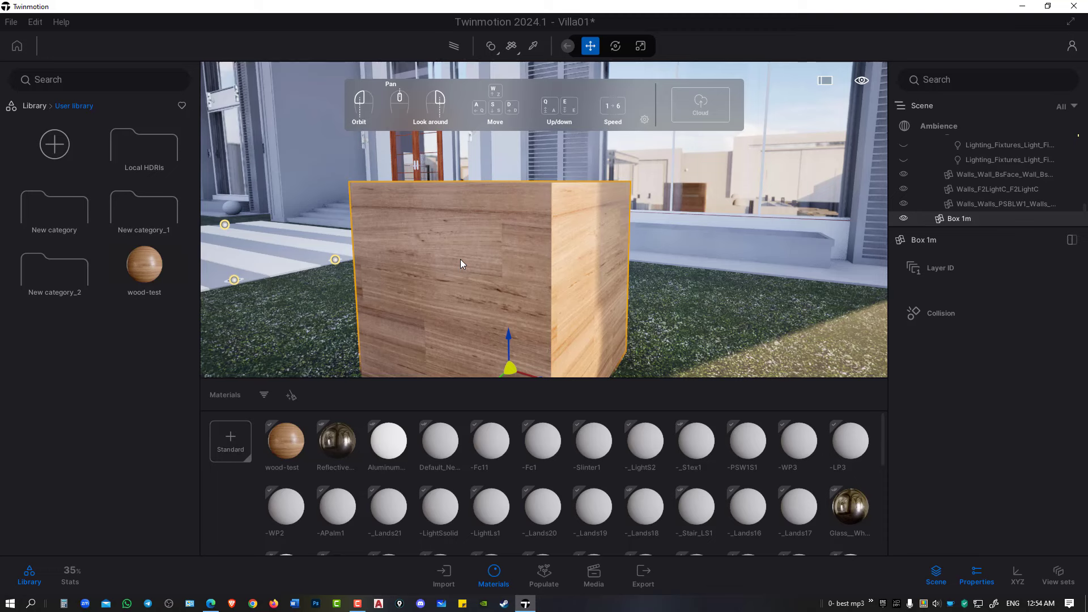
Delete the test box and remove wood-test from the project's material list
key("Delete")
left_click(285, 443)
left_click(286, 420)
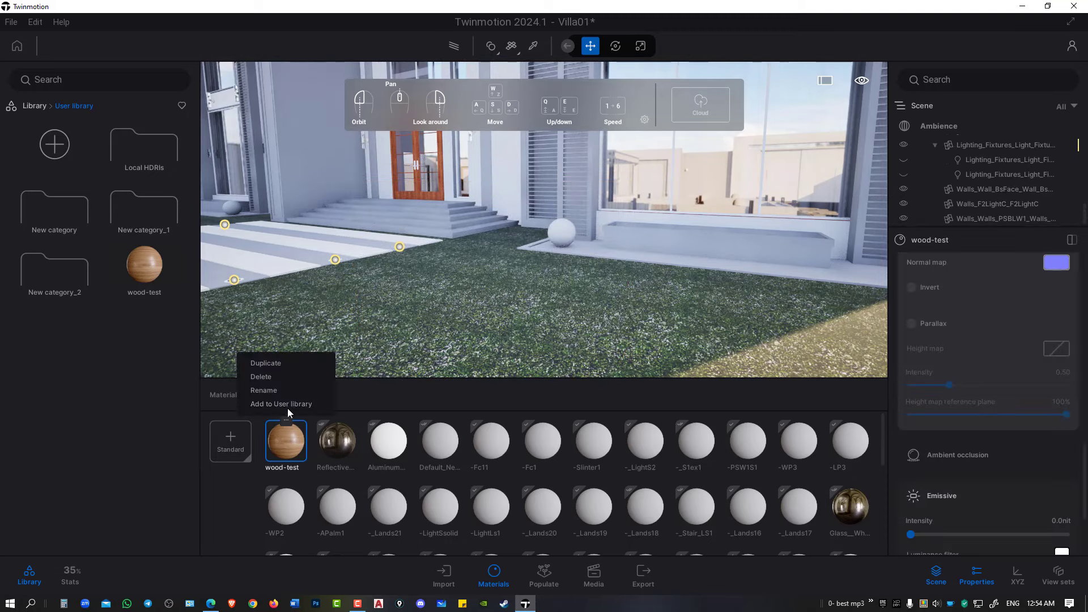
left_click(262, 377)
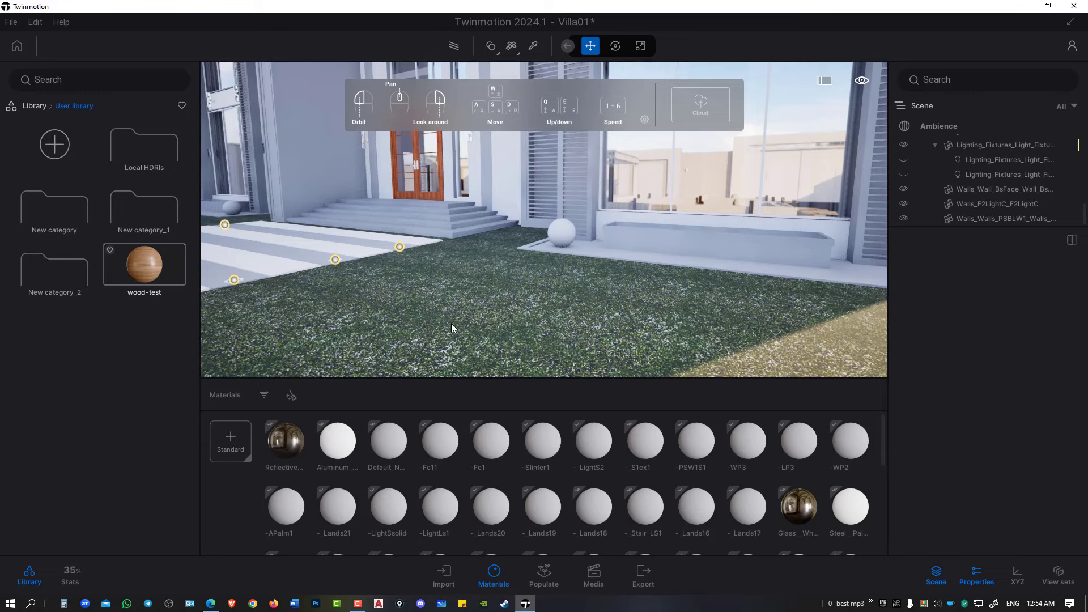
Move under the pergola and drop wood-test from the User library onto it
mouse_move(451, 323)
left_mouse_down()
mouse_move(396, 317)
mouse_move(510, 317)
mouse_move(397, 318)
left_mouse_up()
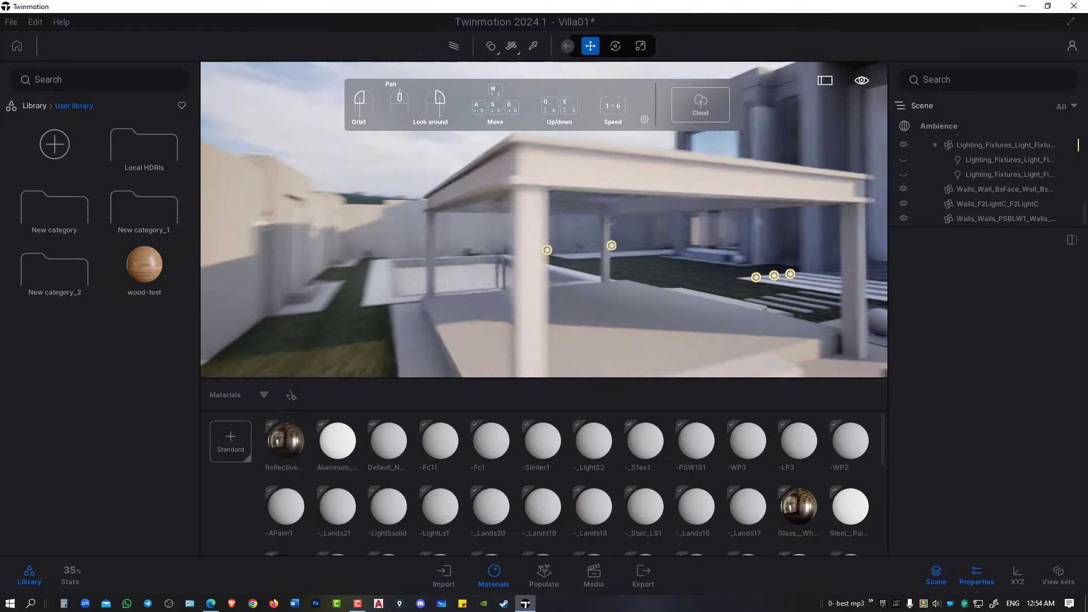
left_click_drag(396, 318, 510, 318)
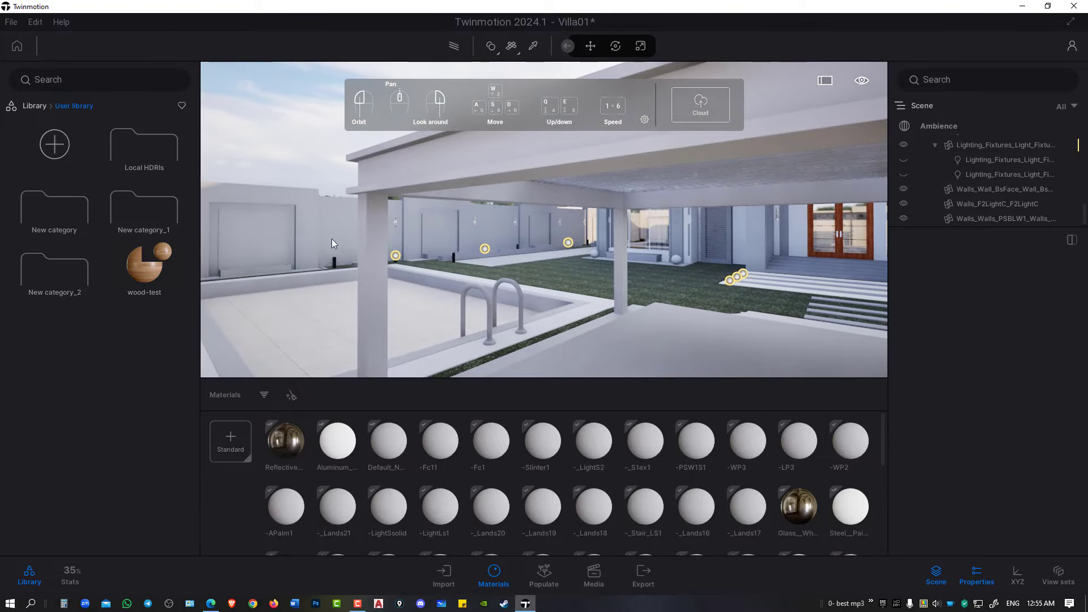
left_click_drag(369, 237, 499, 244)
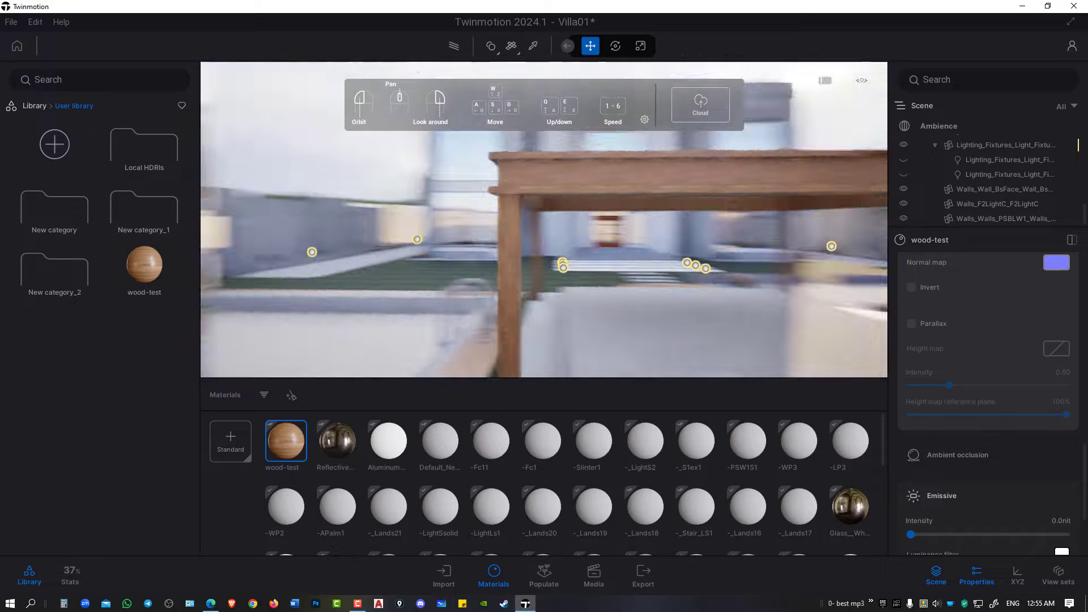
Swing the view outside to see the pergola now covered in wood
mouse_move(376, 236)
left_mouse_down()
mouse_move(488, 238)
mouse_move(768, 331)
left_mouse_up()
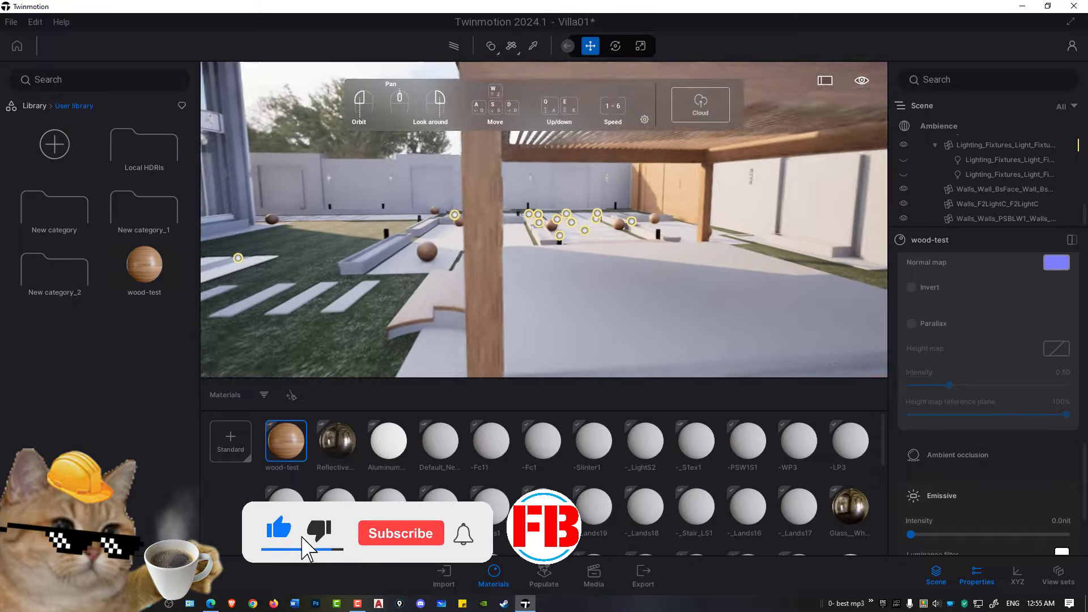
scroll(984, 481, "up", 1)
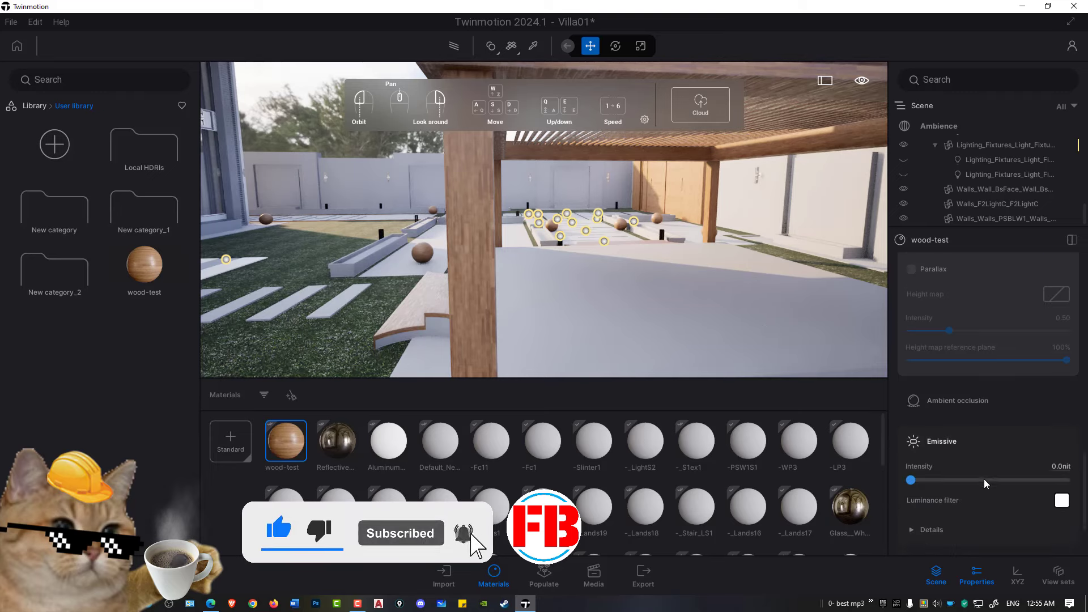
scroll(984, 480, "up", 2)
scroll(984, 480, "up", 2)
scroll(984, 480, "up", 2)
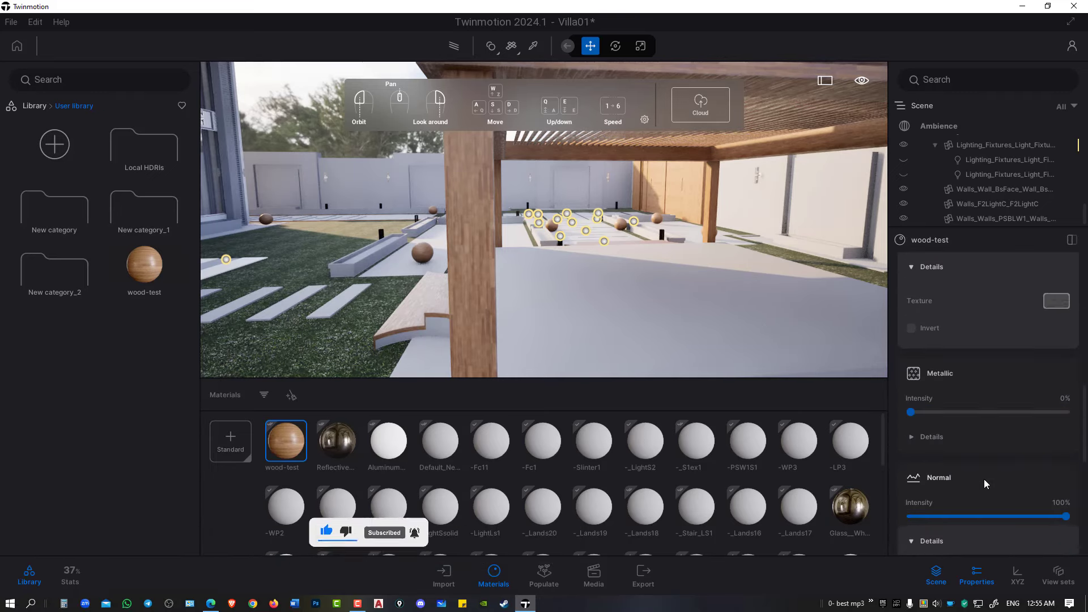
scroll(984, 481, "up", 2)
scroll(983, 478, "up", 2)
scroll(983, 478, "up", 2)
scroll(983, 478, "up", 2)
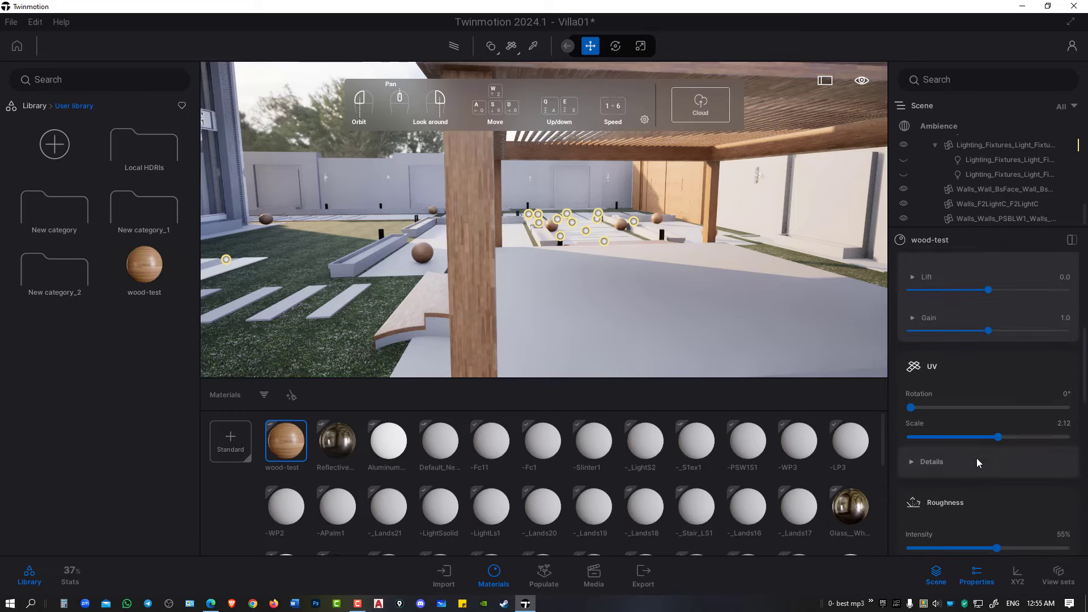
Lower wood-test's UV scale from 2.12 to 1.13 and inspect the pergola at ground level
left_click_drag(998, 437, 971, 430)
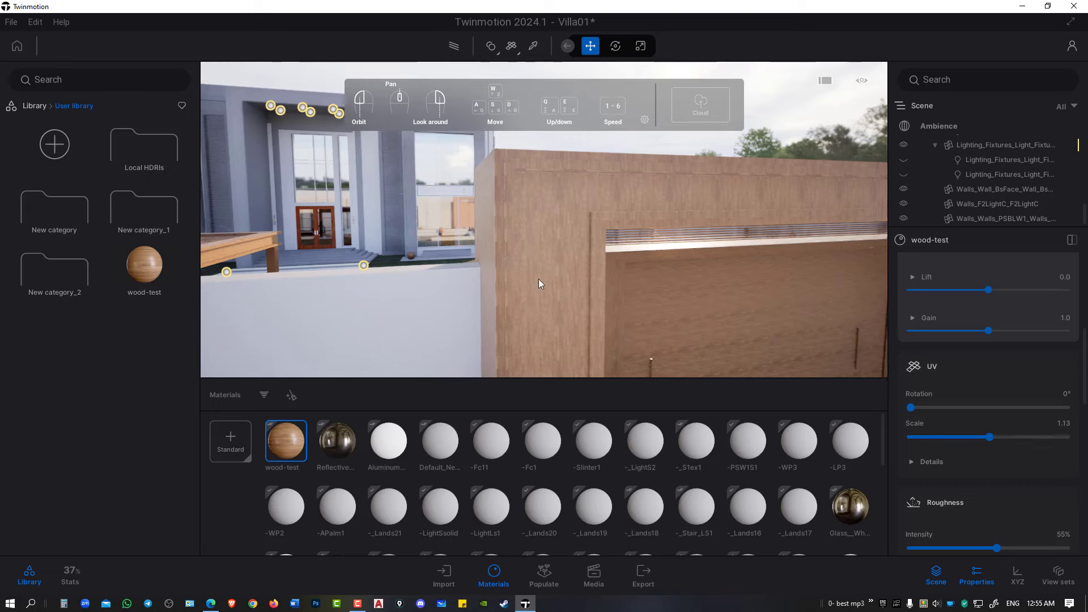
left_click_drag(536, 279, 515, 63)
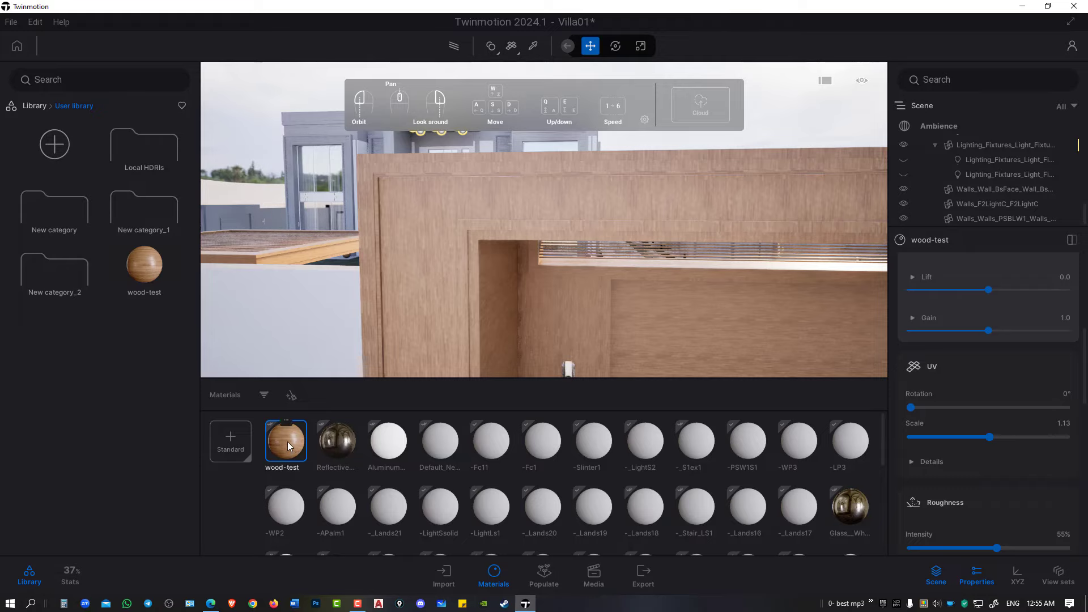
scroll(489, 267, "down", 5)
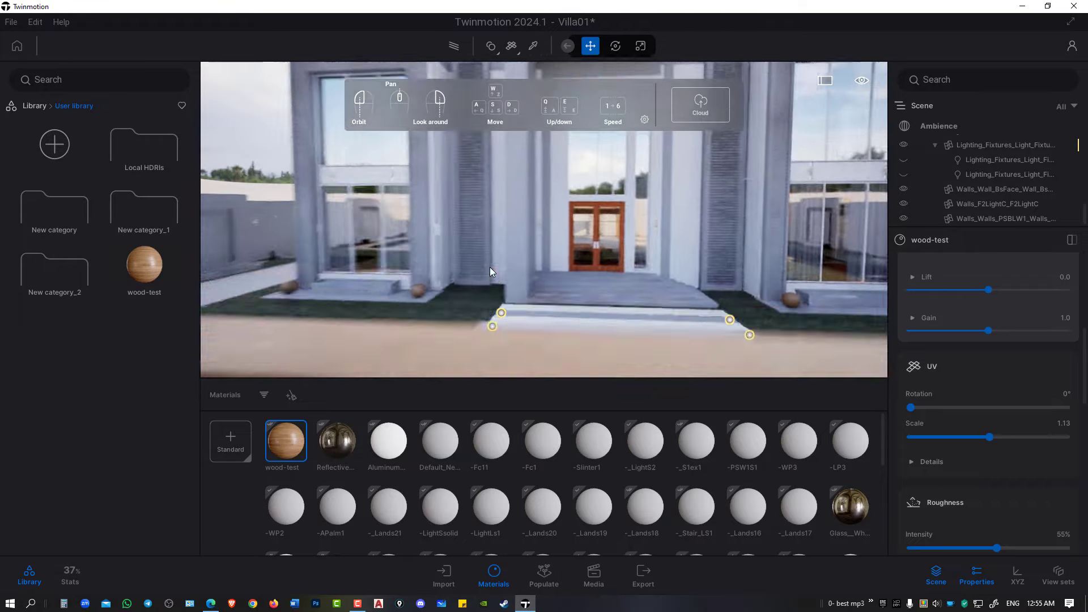
mouse_move(490, 267)
left_mouse_down()
mouse_move(490, 187)
mouse_move(492, 260)
left_mouse_up()
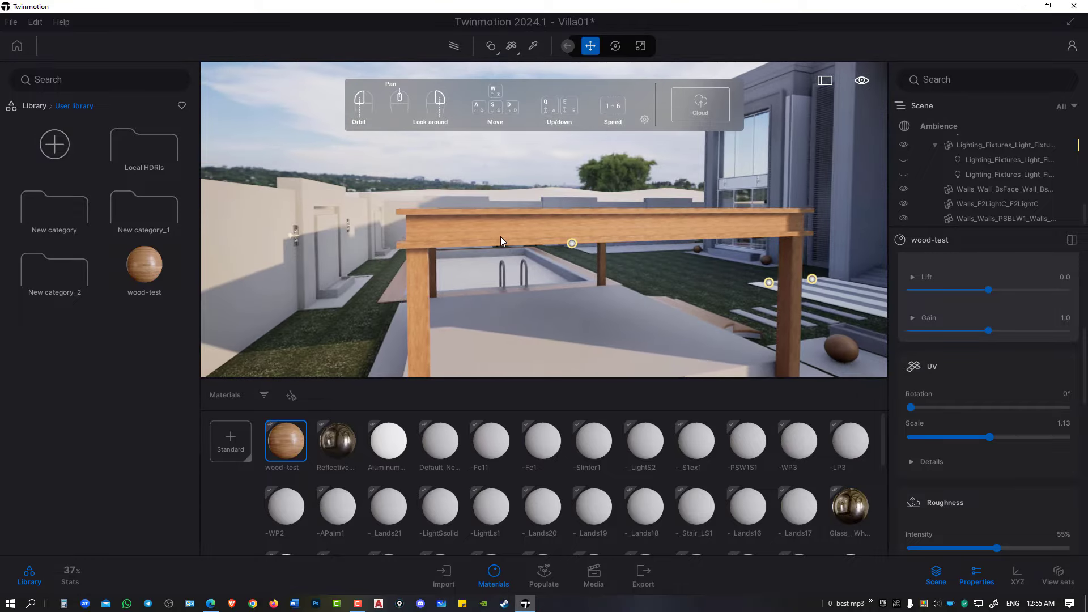
key("d")
key("d")
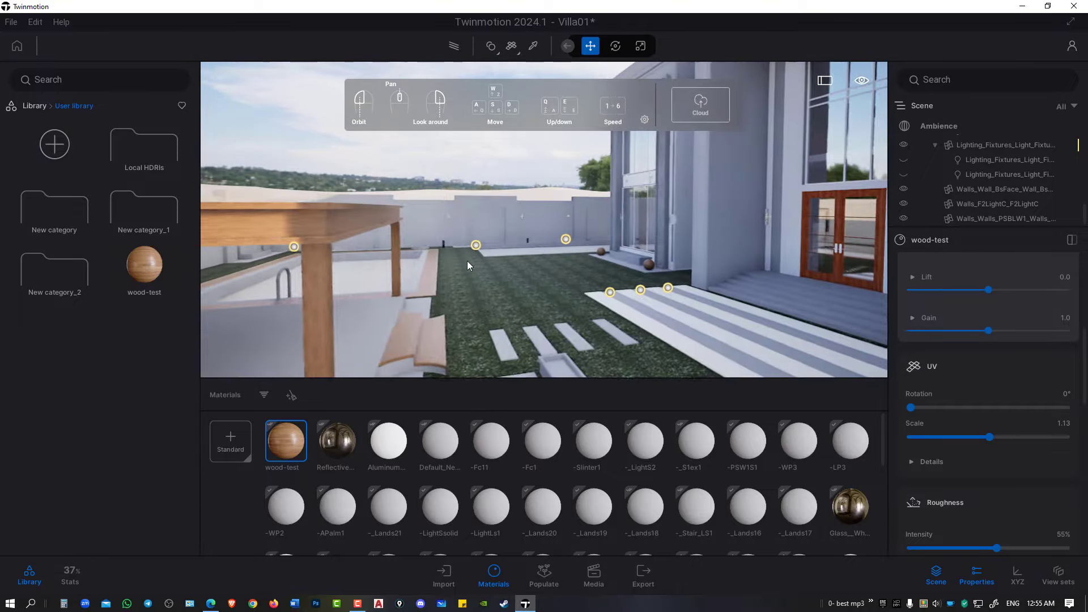
left_click_drag(467, 261, 601, 271)
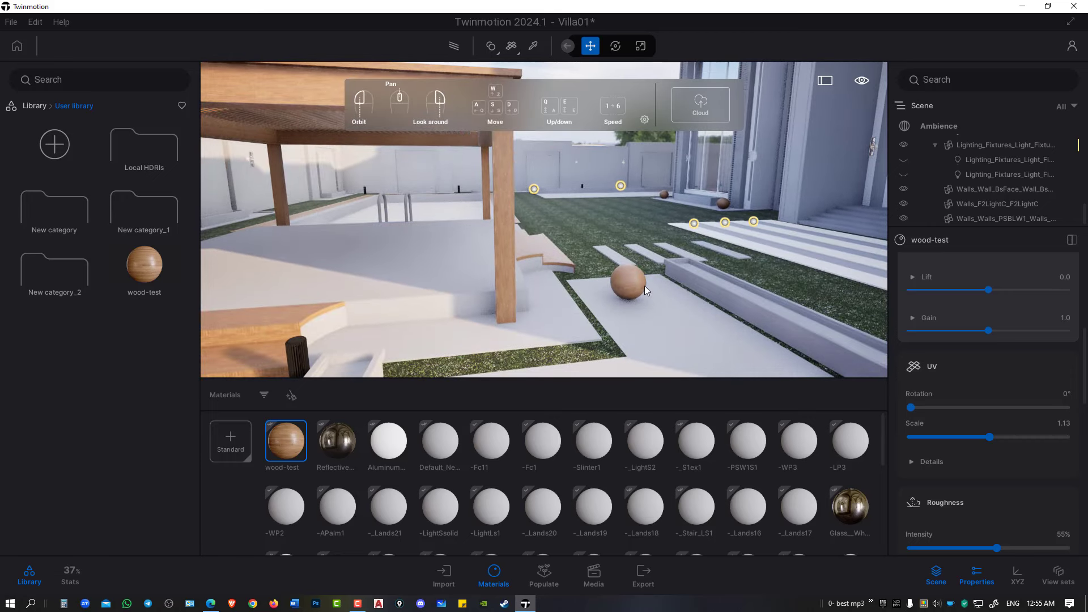
Undo the 1.13 material and reapply wood-test from the User library at UV scale 2.12
key("ctrl+z")
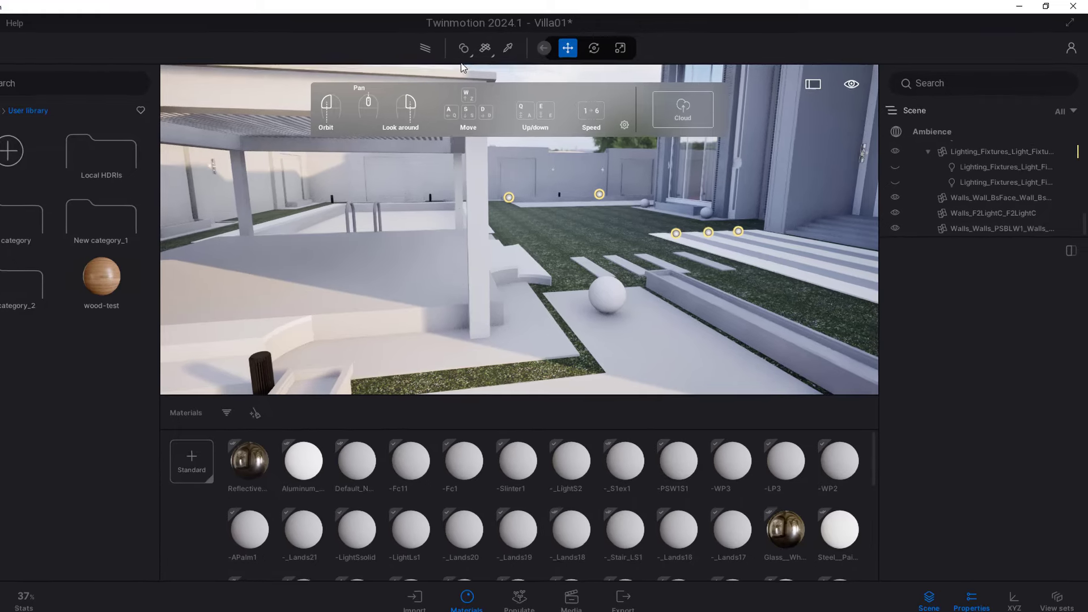
left_click(497, 51)
left_click(497, 95)
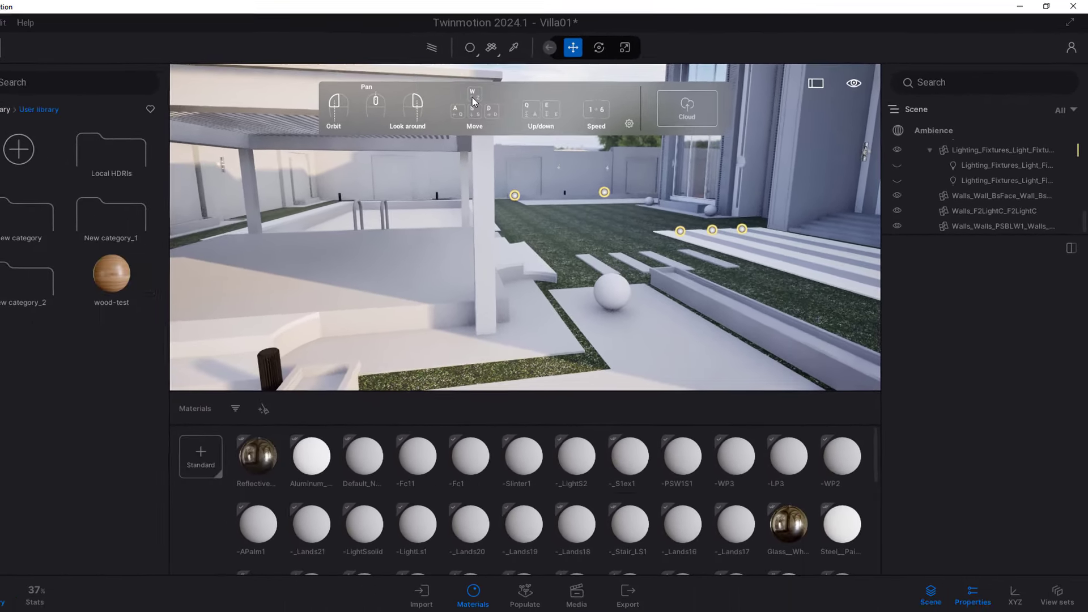
left_click_drag(111, 273, 273, 114)
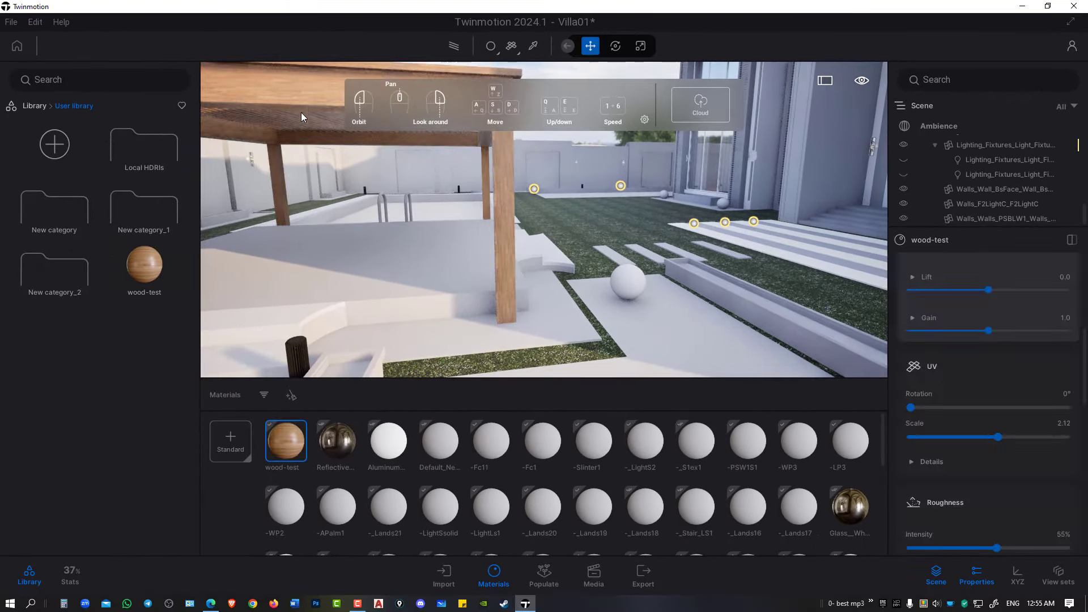
Orbit toward the house entrance and garden to review the wooden pergola
scroll(507, 241, "down", 5)
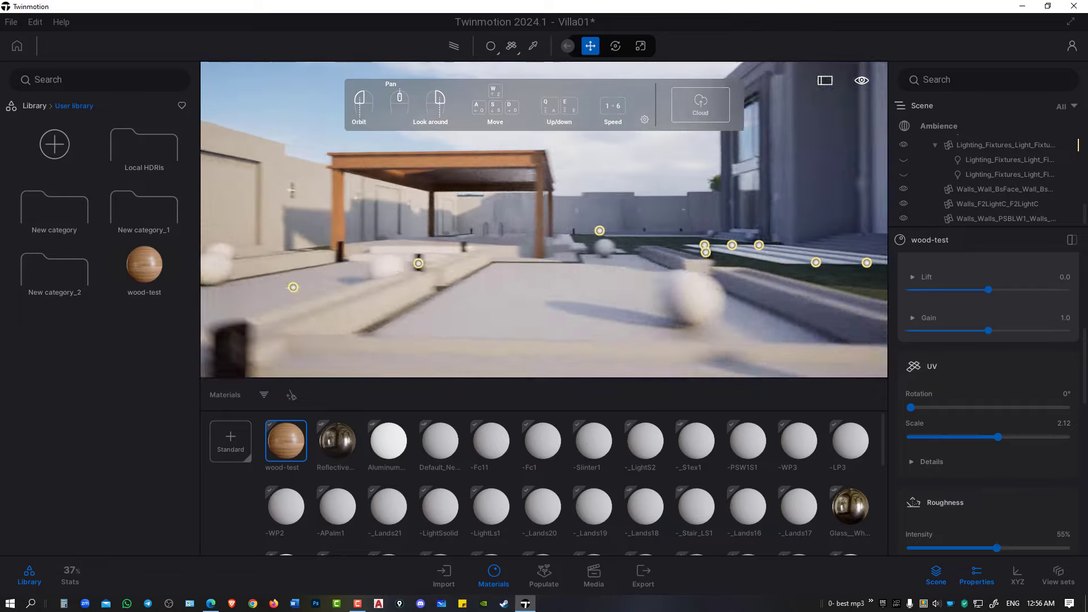
scroll(507, 241, "up", 5)
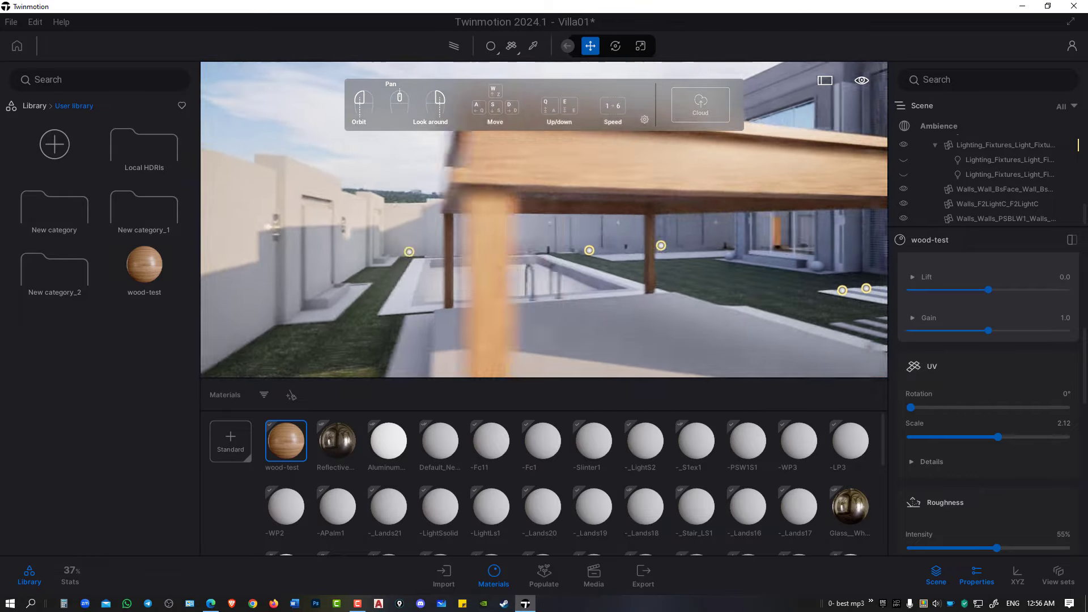
left_click_drag(544, 227, 431, 227)
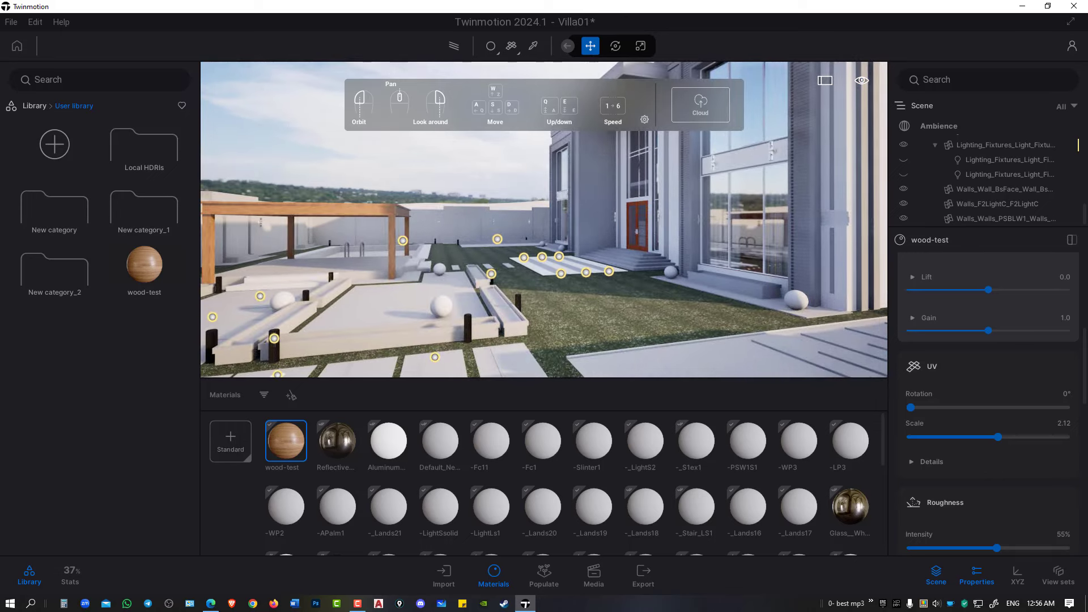
scroll(526, 294, "up", 3)
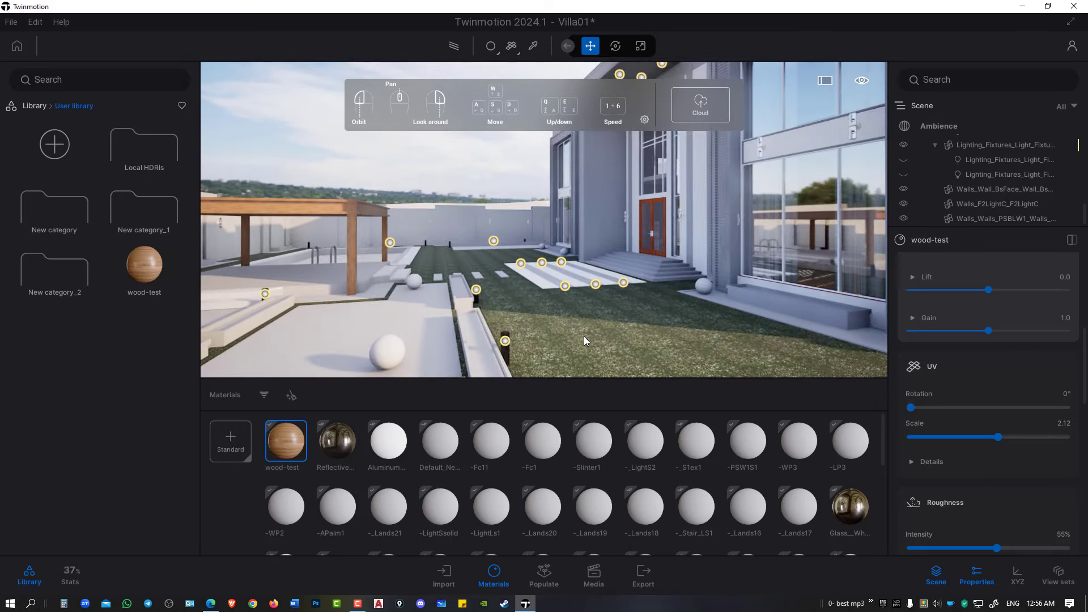